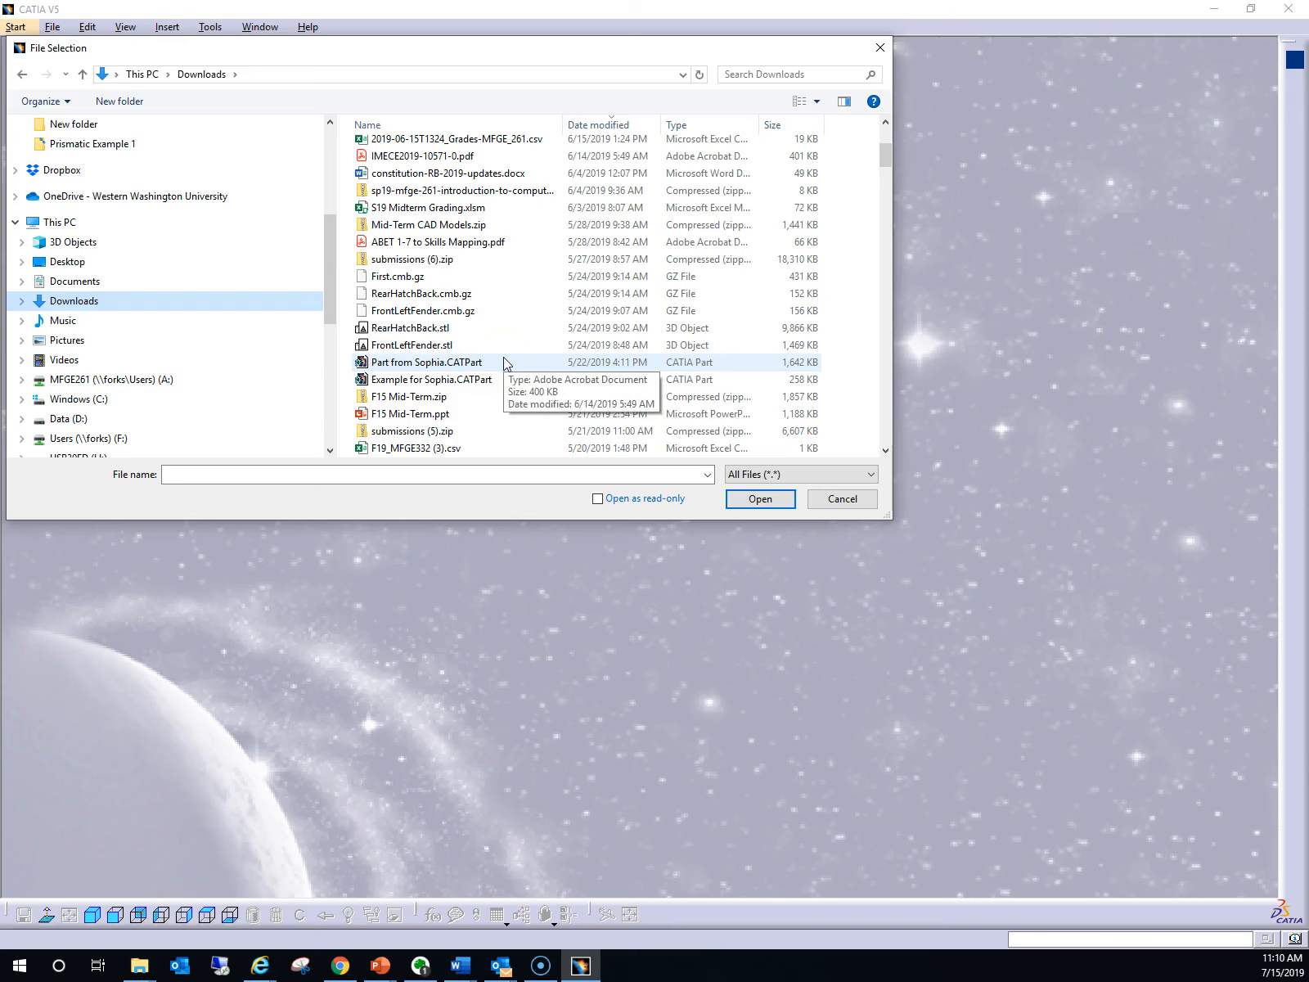
Step: Open Example PM Process 1.CATProcess from the Example VF2 Product folder in Downloads
scroll(506, 357, "down", 10)
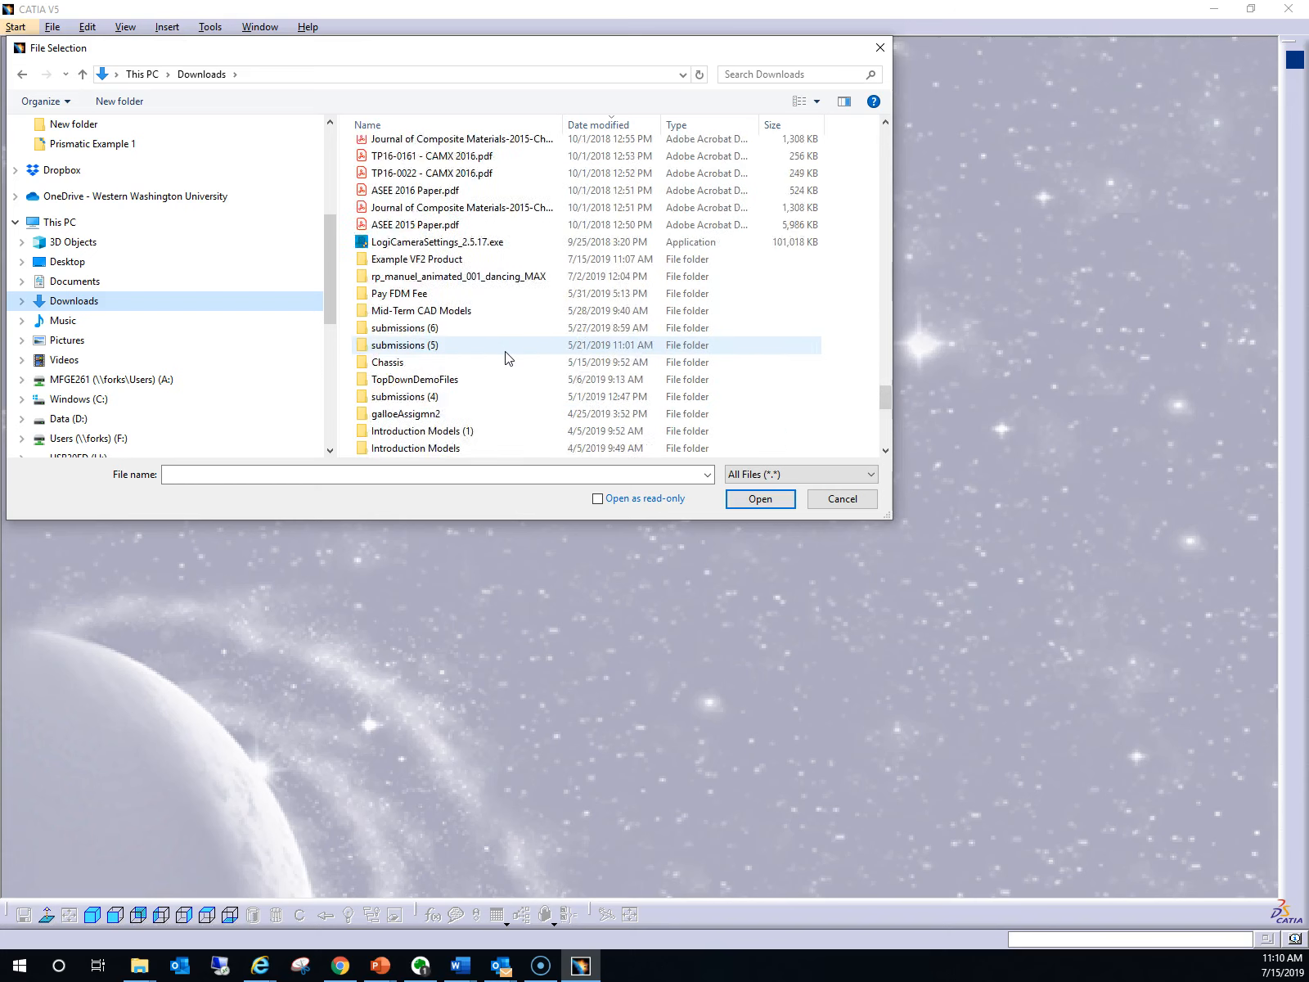
scroll(505, 357, "up", 3)
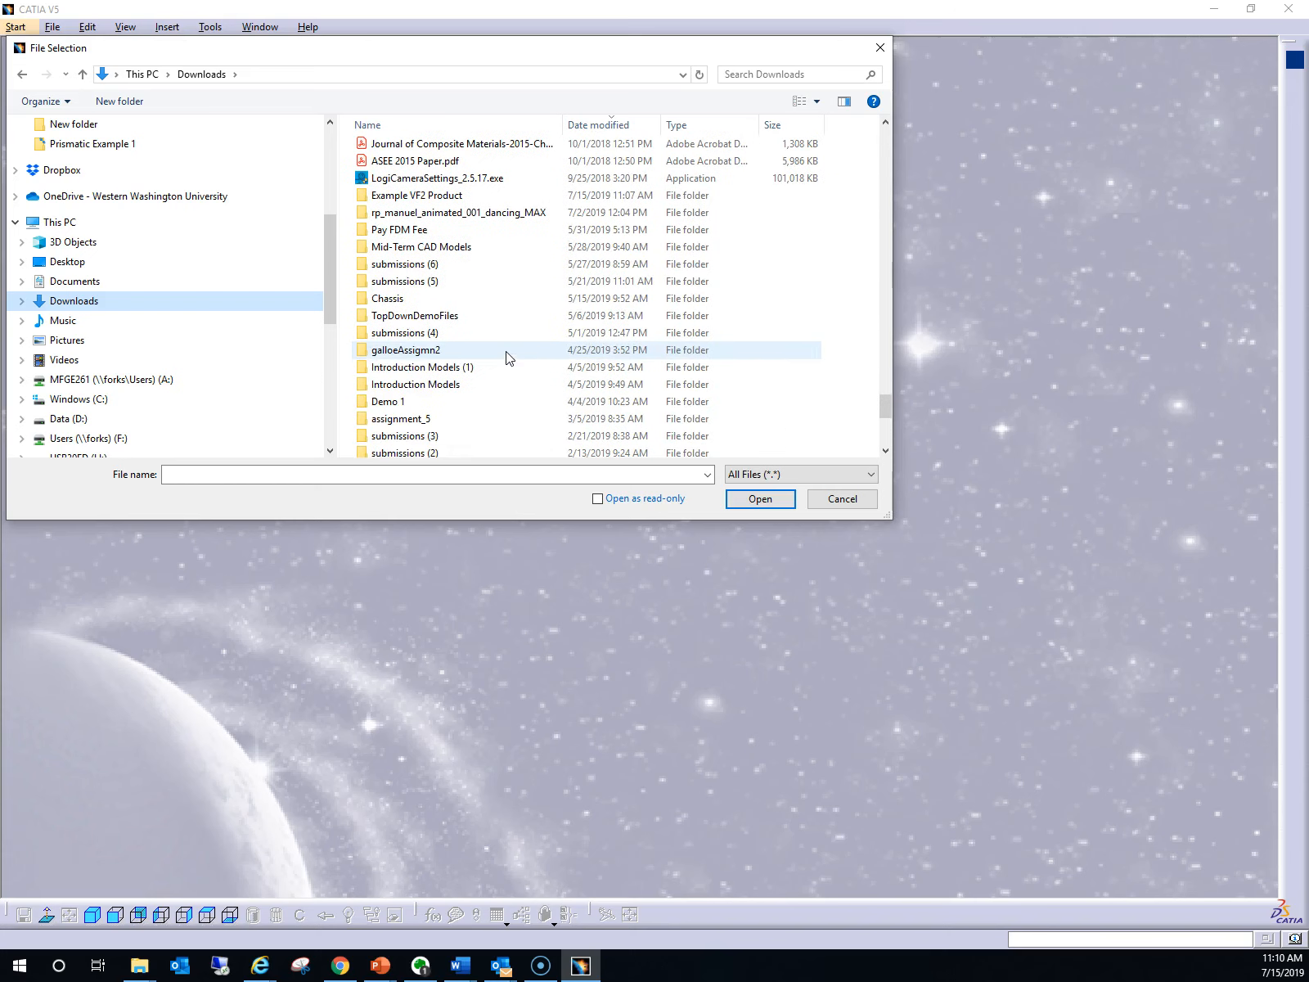
double_click(400, 196)
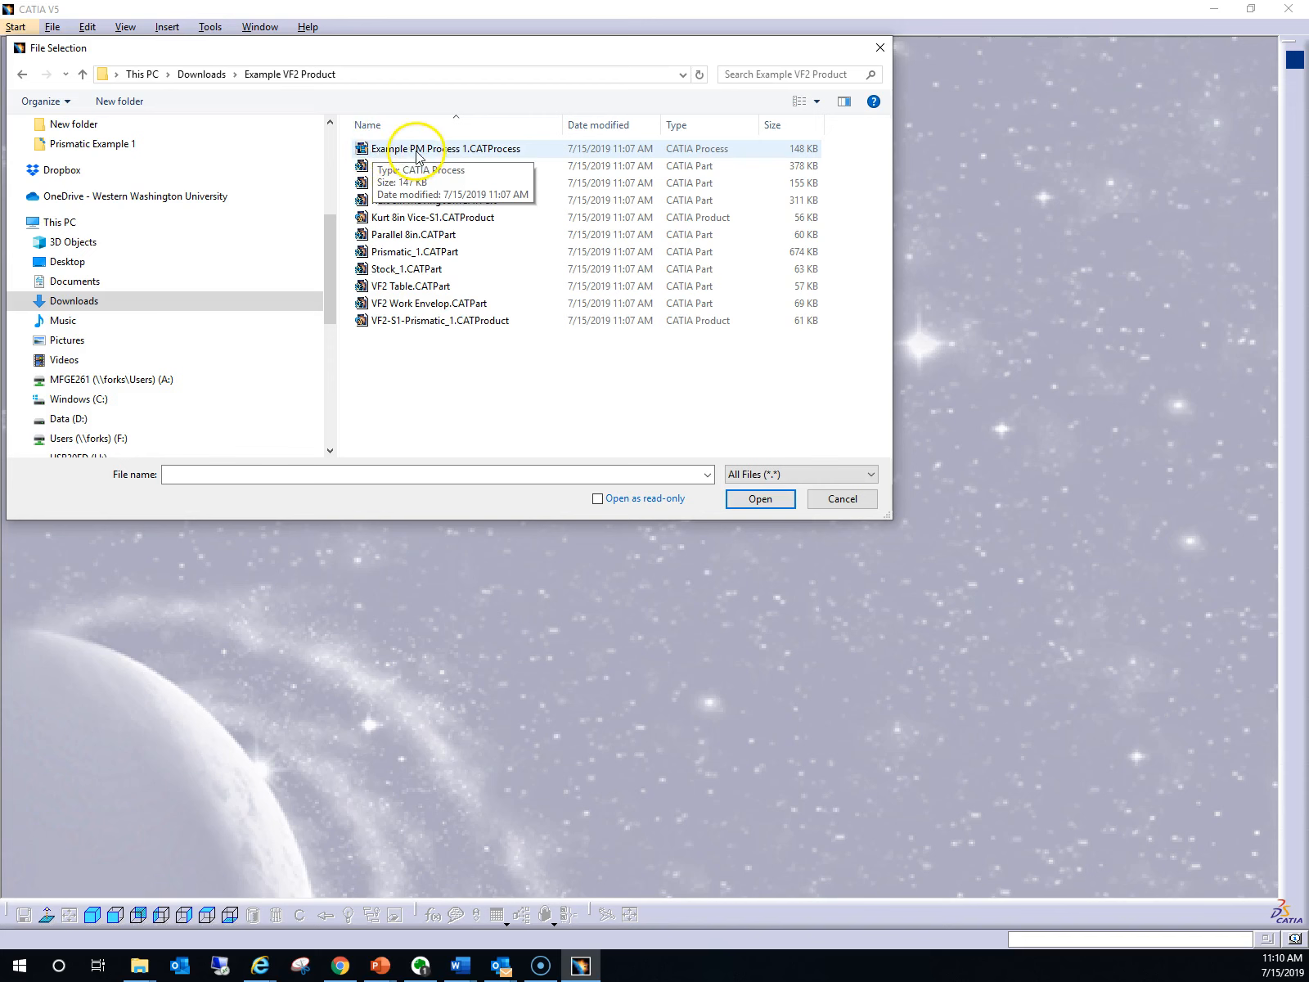
left_click(451, 152)
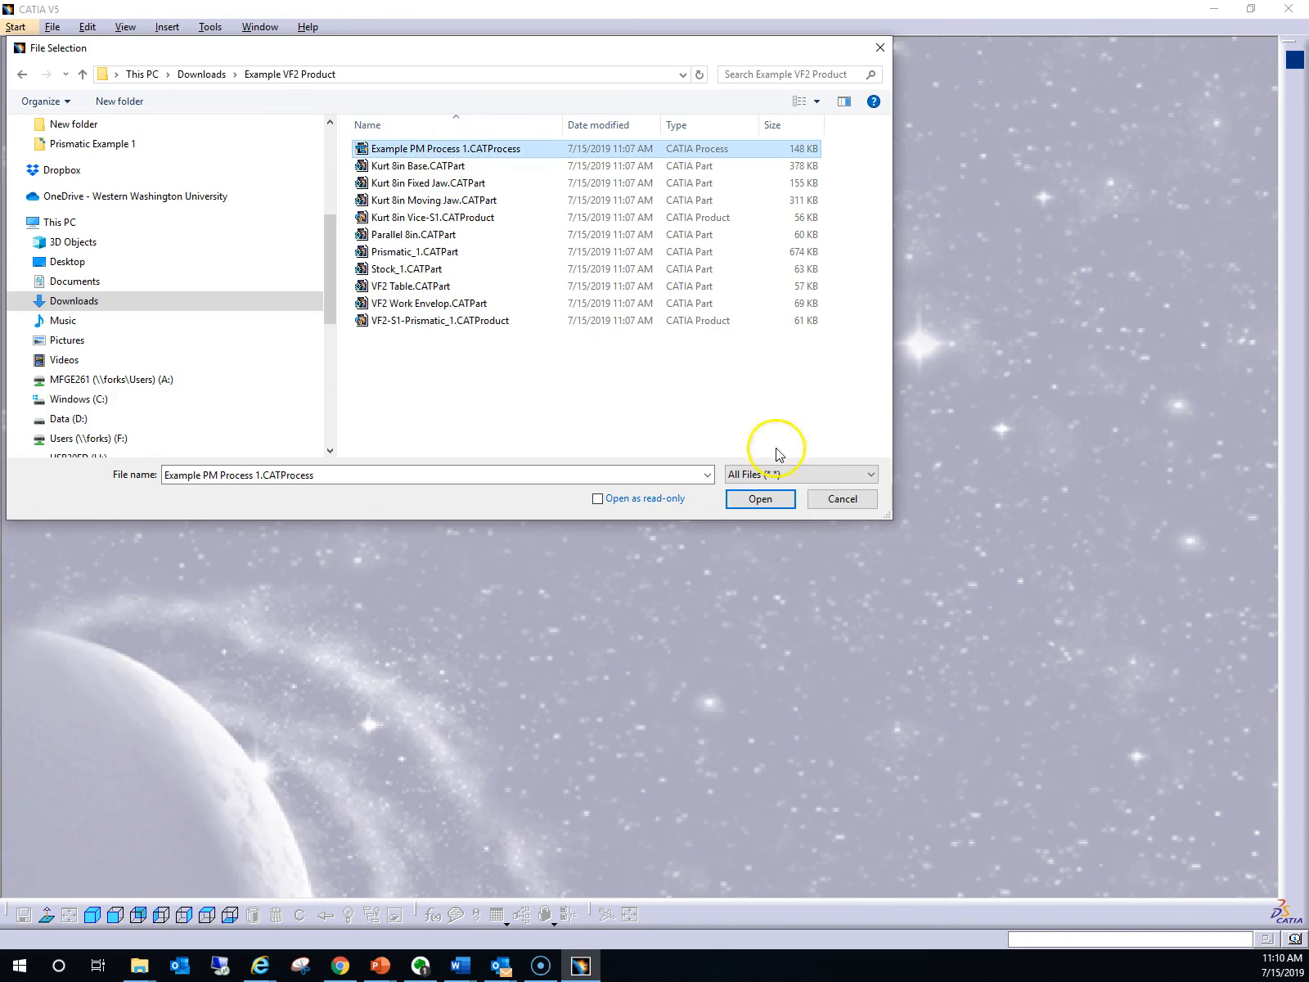
left_click(772, 502)
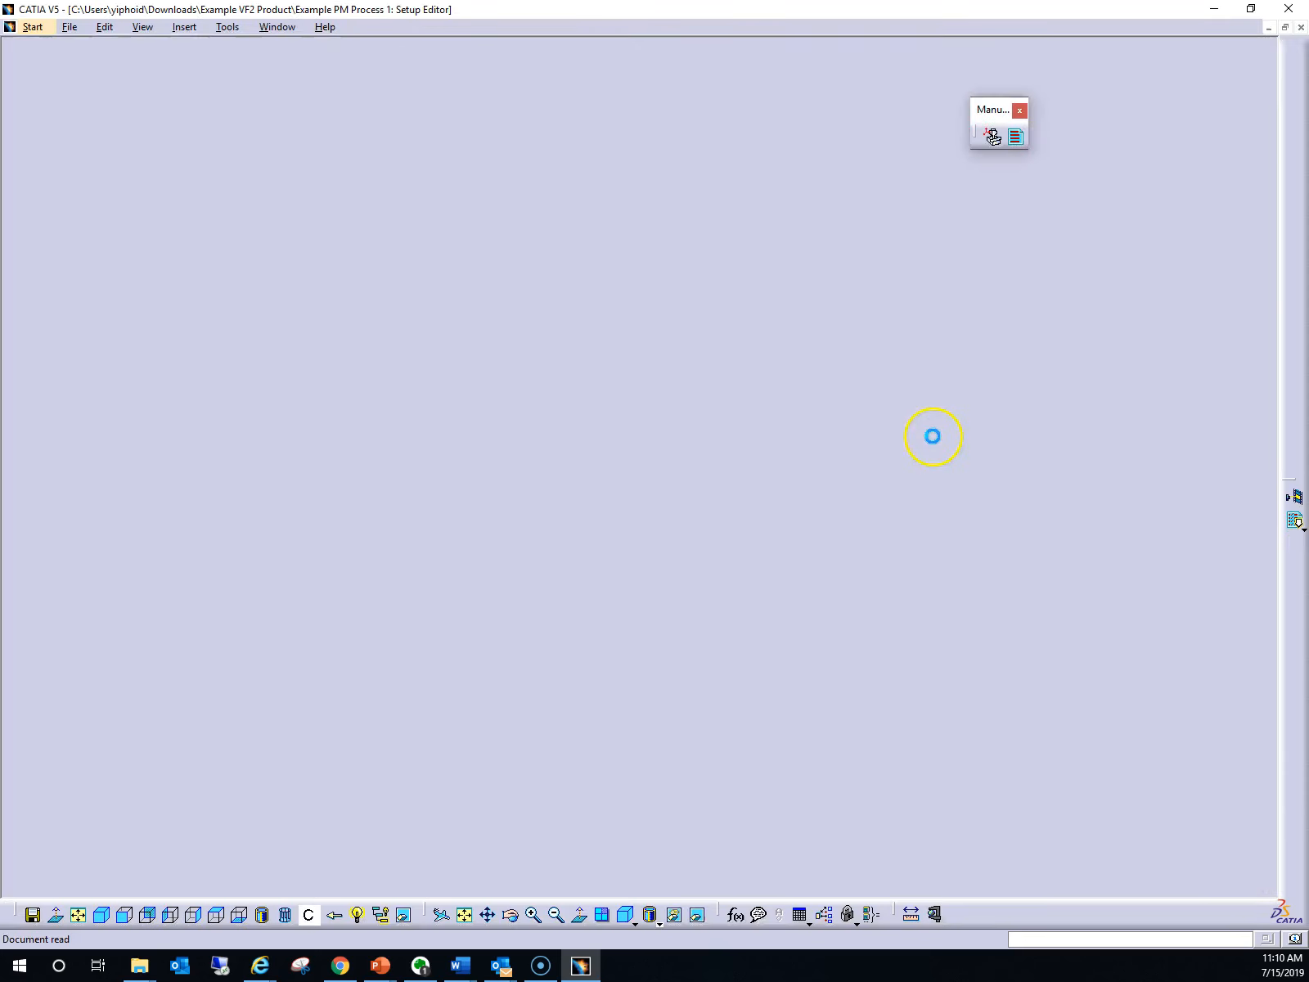
Step: Expand Setup.1 and Setup.2 in the process tree and open the part operation definition of Setup.1
left_click_drag(1168, 543, 1248, 555)
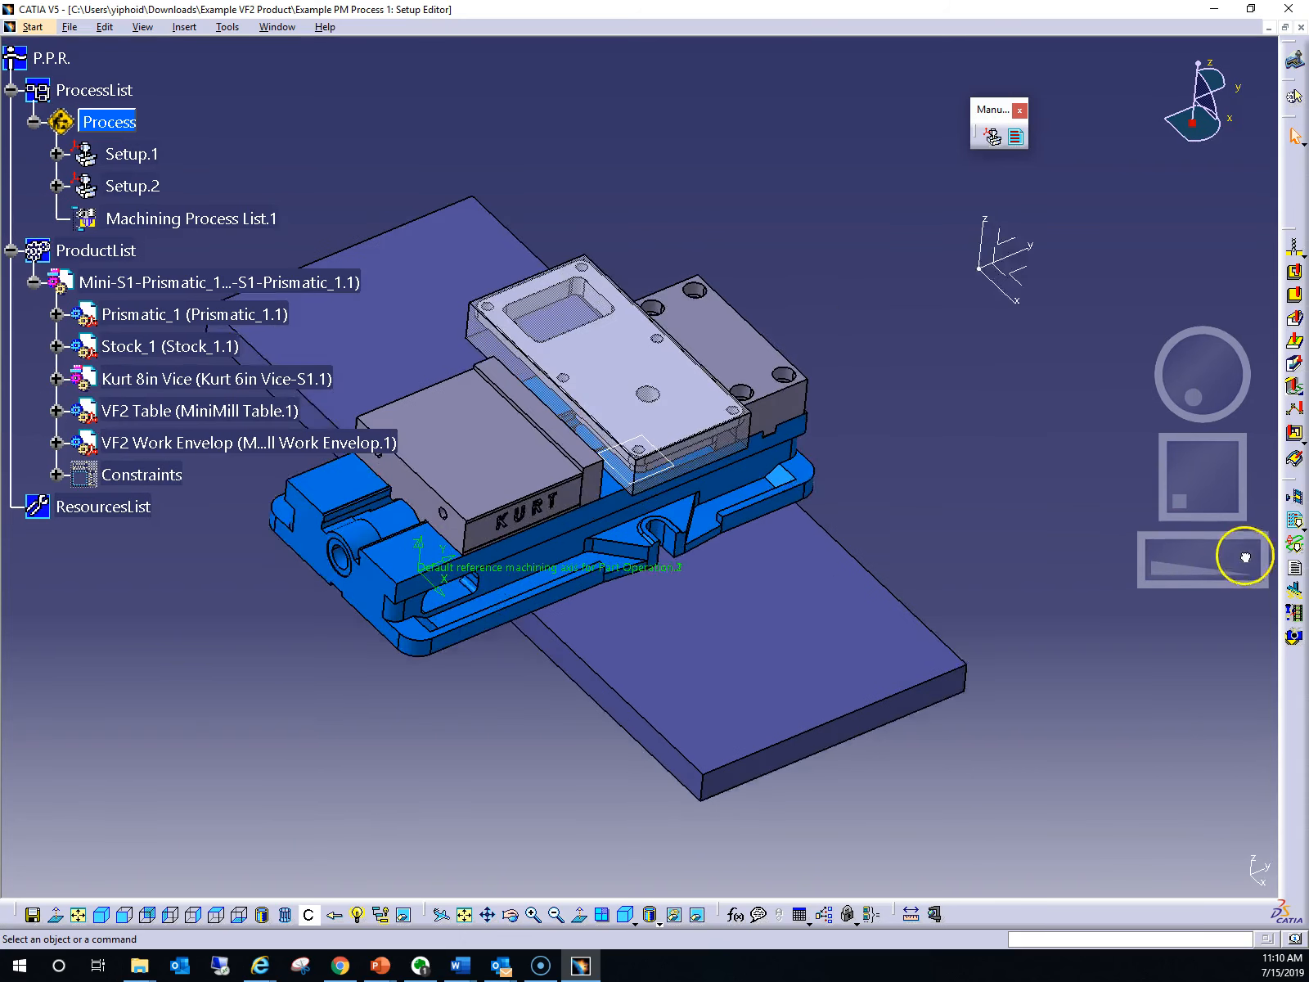
left_click_drag(1218, 424, 1214, 385)
left_click_drag(1203, 444, 1223, 471)
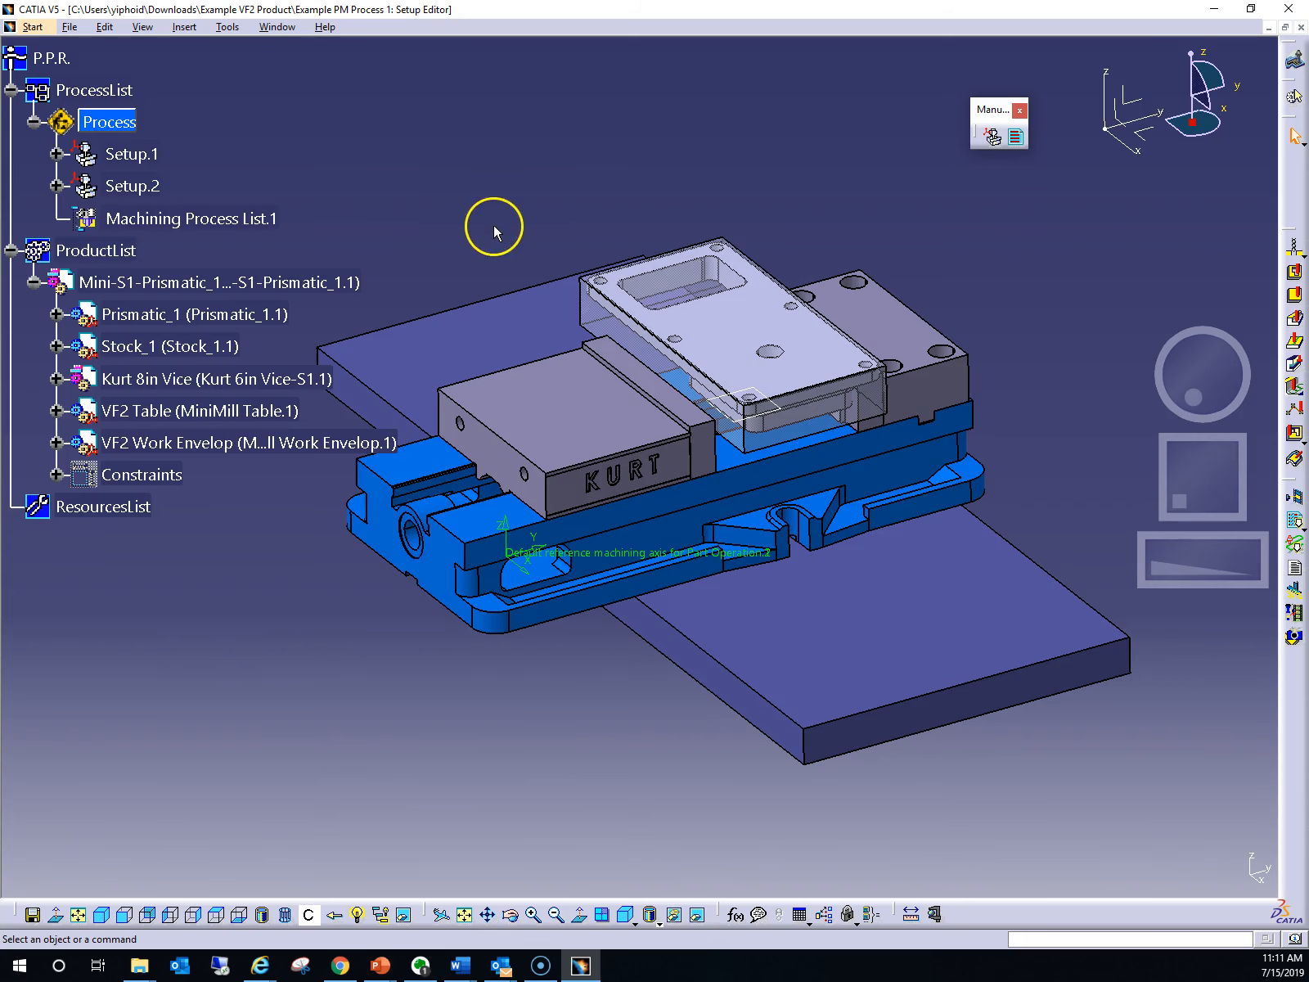
left_click(56, 155)
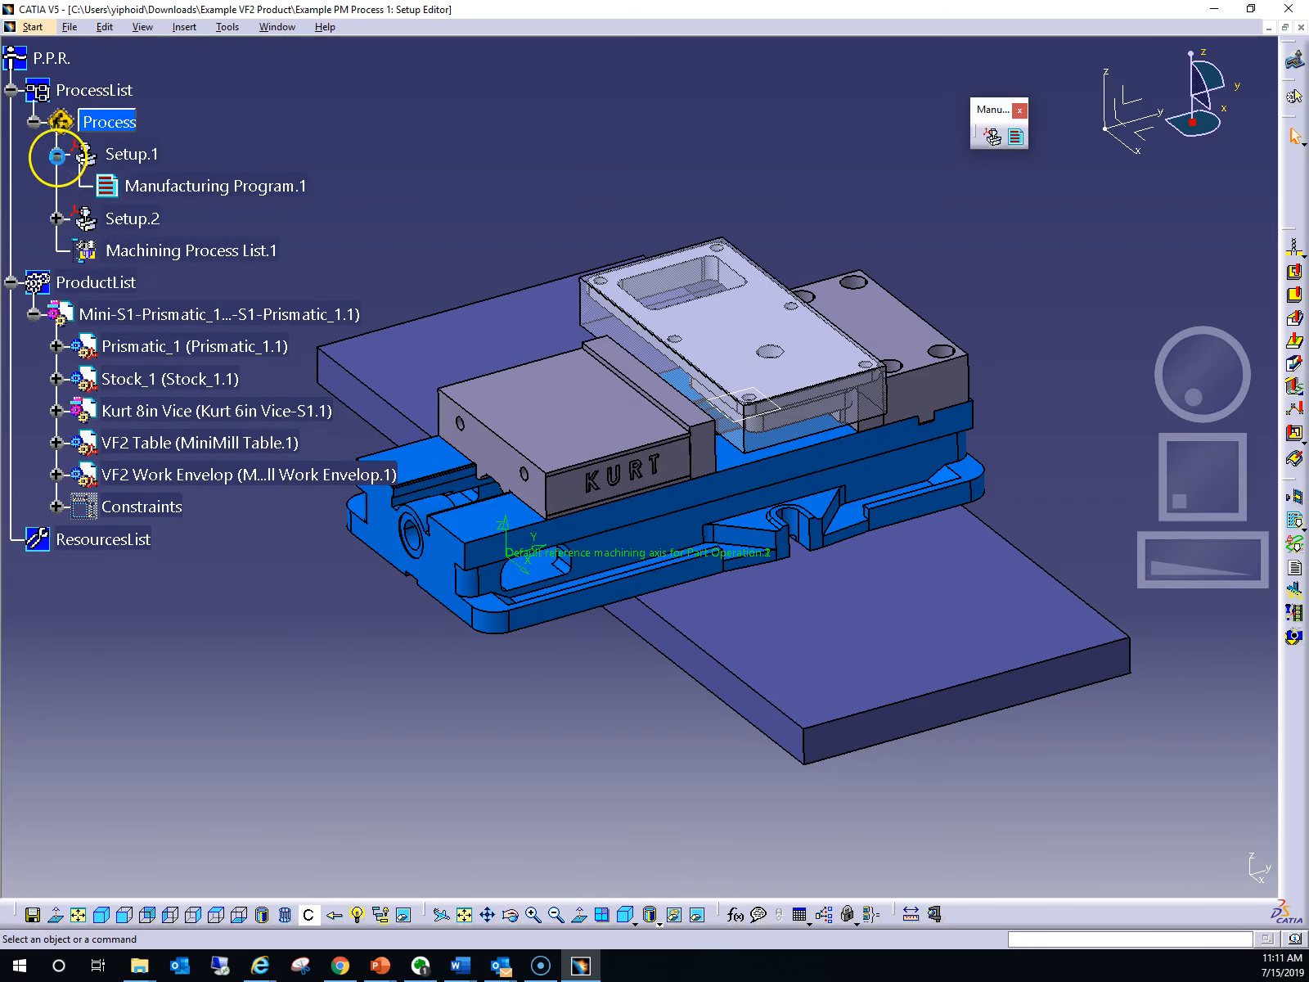
left_click(56, 219)
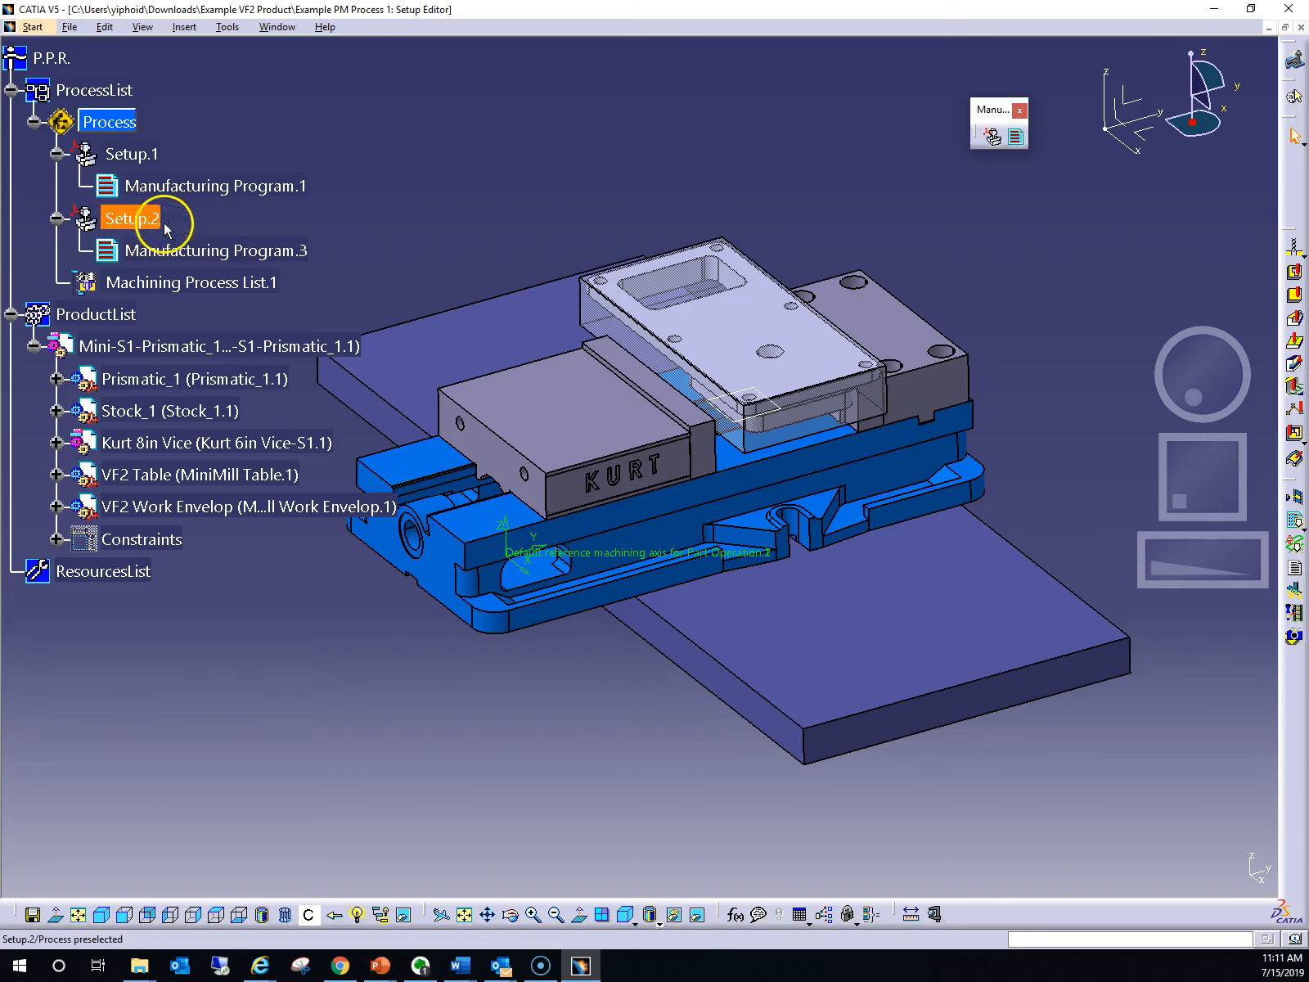
double_click(127, 156)
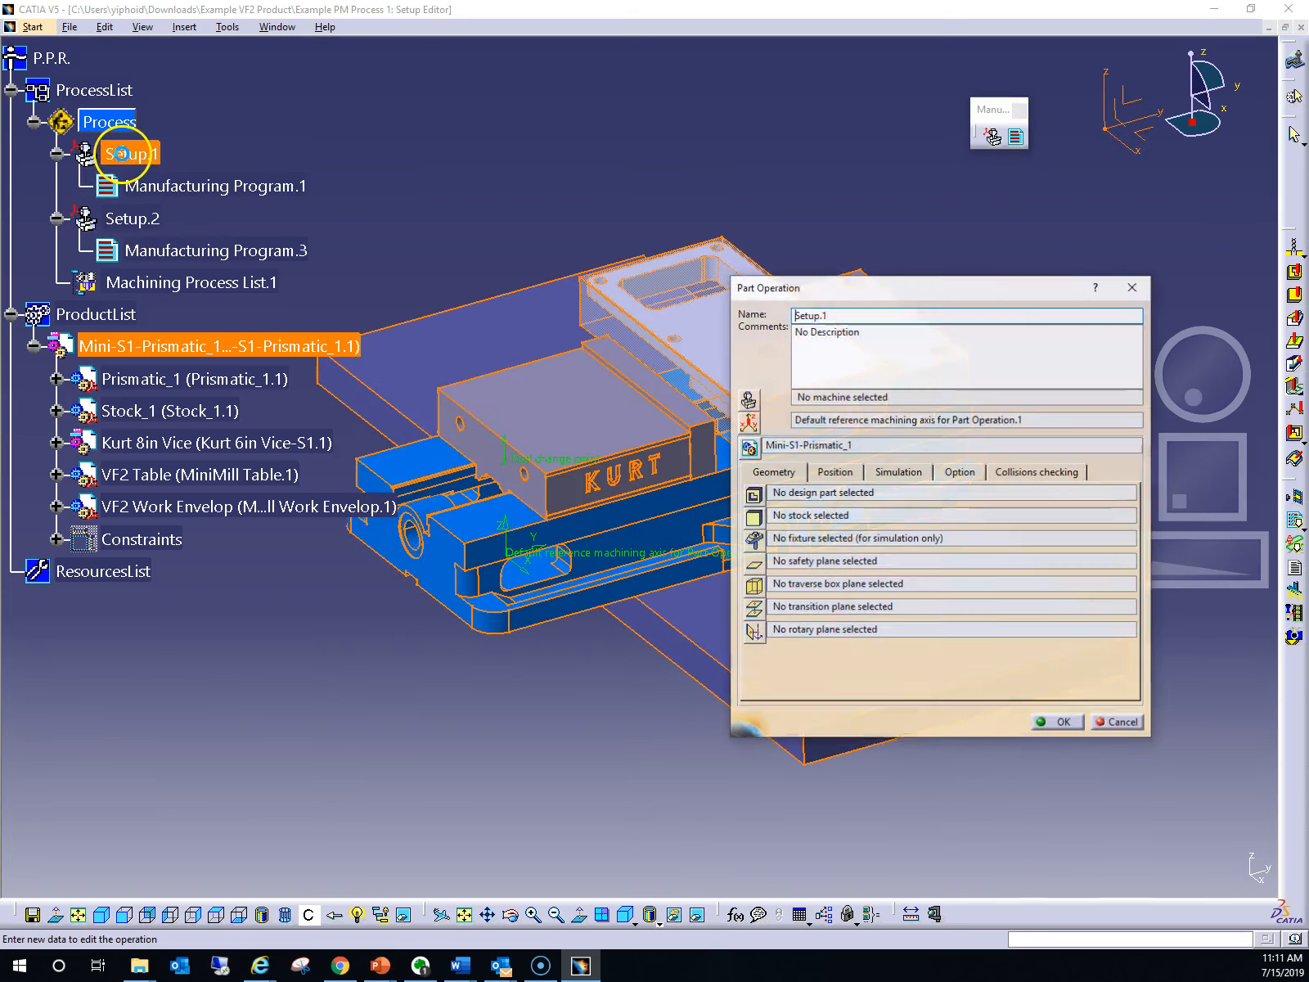
left_click_drag(894, 293, 908, 206)
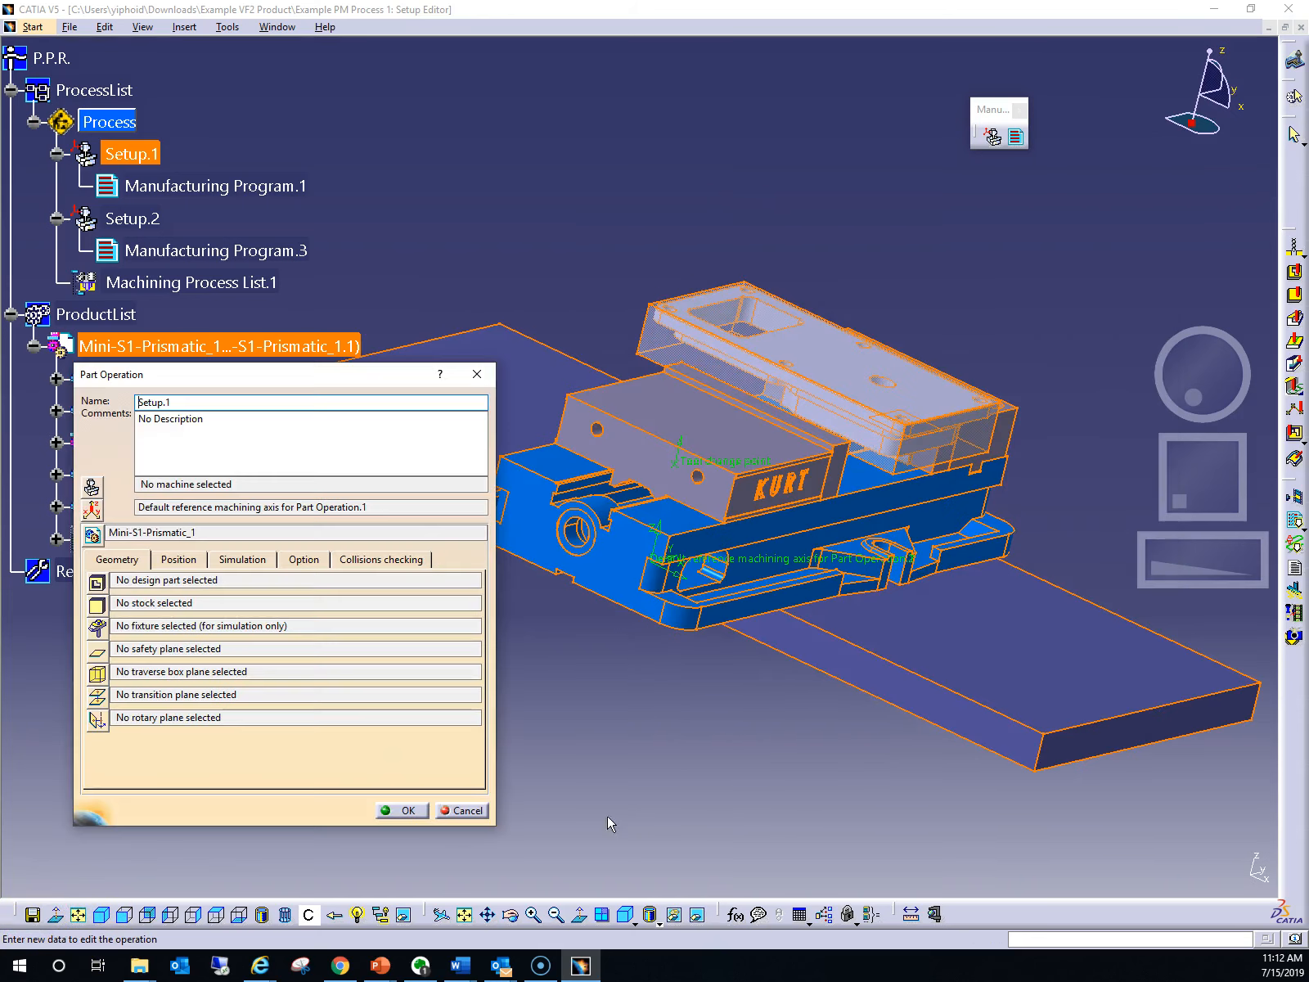
Step: Examine the part in the vice and the default machining axis location from the top view and angled views
mouse_move(1180, 364)
left_mouse_down()
mouse_move(1178, 389)
mouse_move(1218, 393)
mouse_move(1183, 356)
mouse_move(1177, 404)
mouse_move(1182, 393)
left_mouse_up()
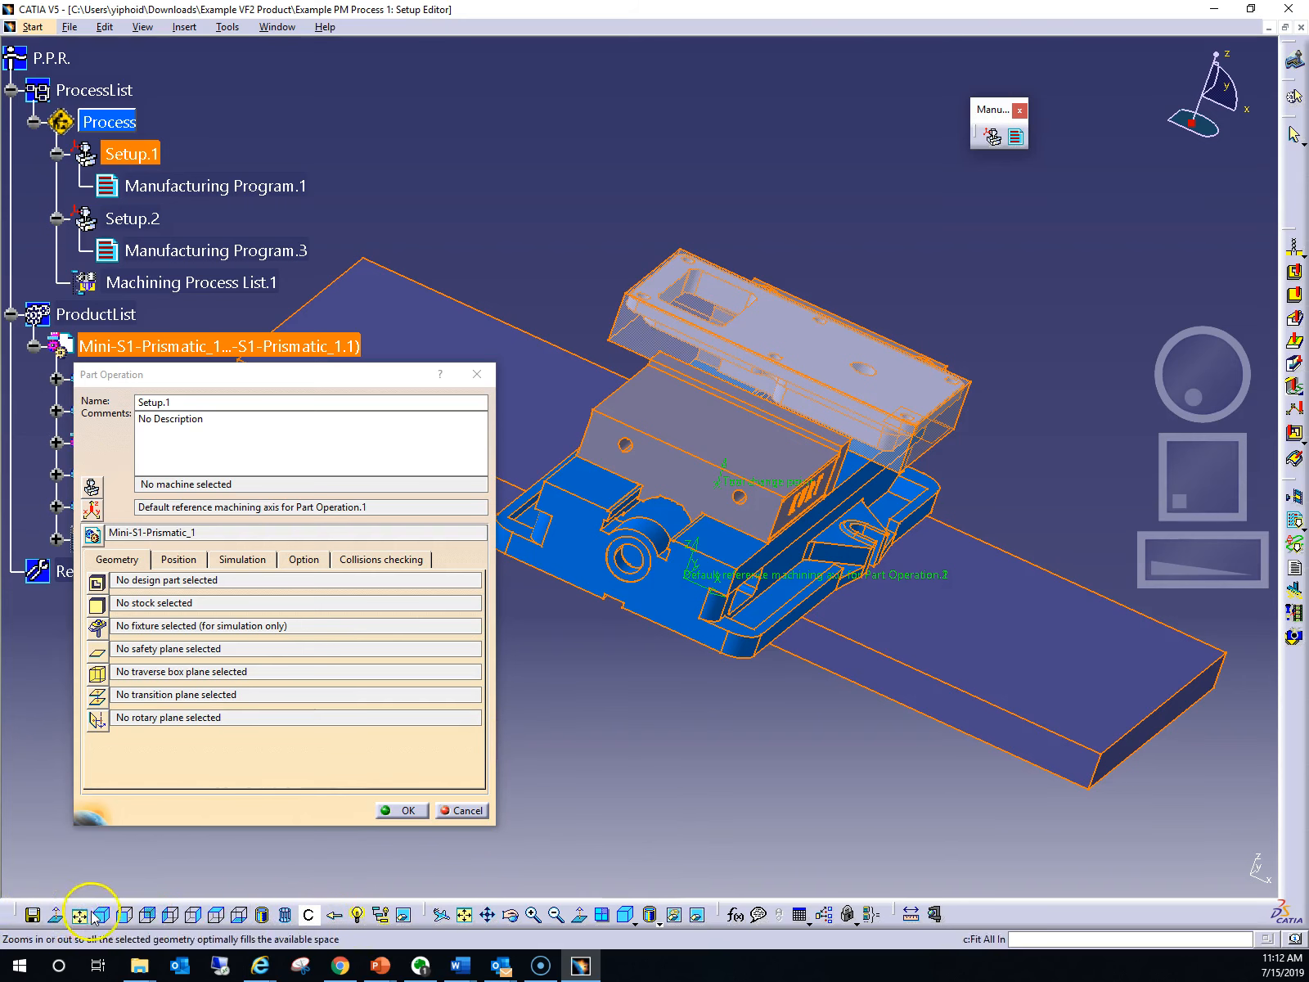
left_click(217, 916)
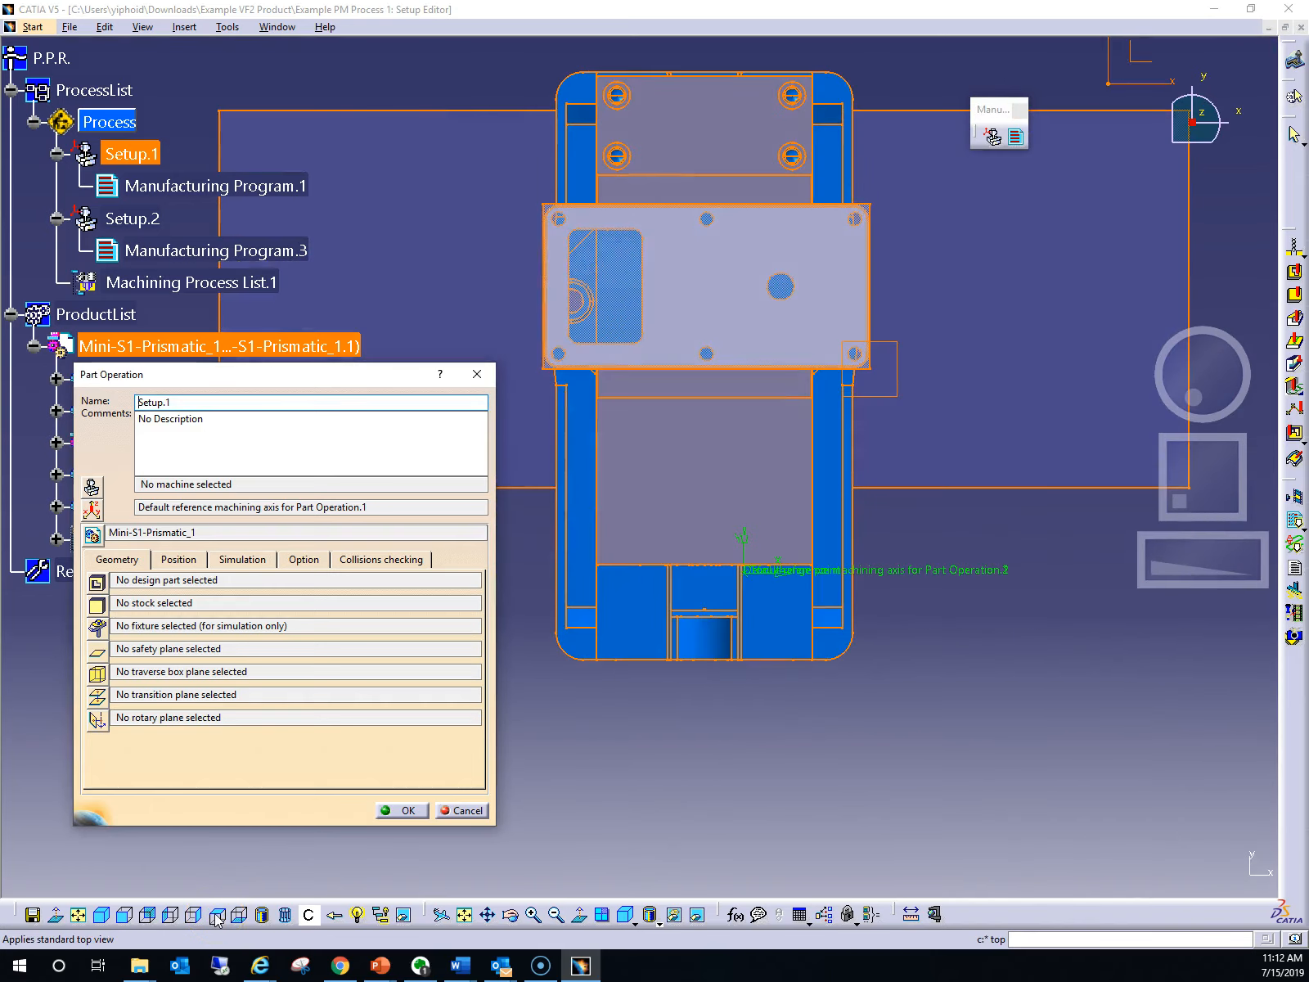
mouse_move(1212, 487)
left_mouse_down()
mouse_move(1202, 514)
mouse_move(1209, 497)
left_mouse_up()
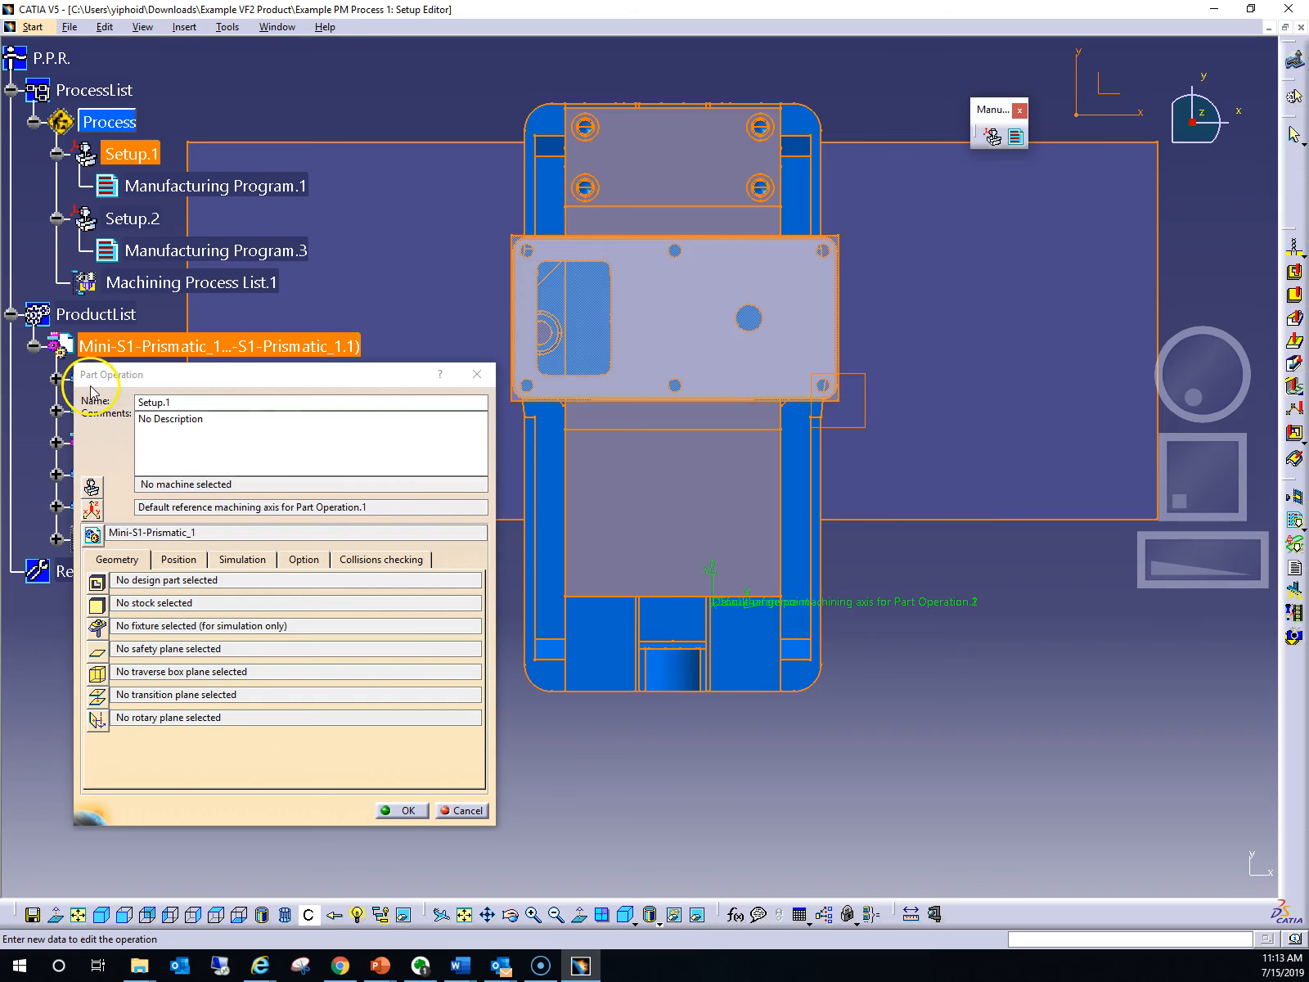
left_click(91, 512)
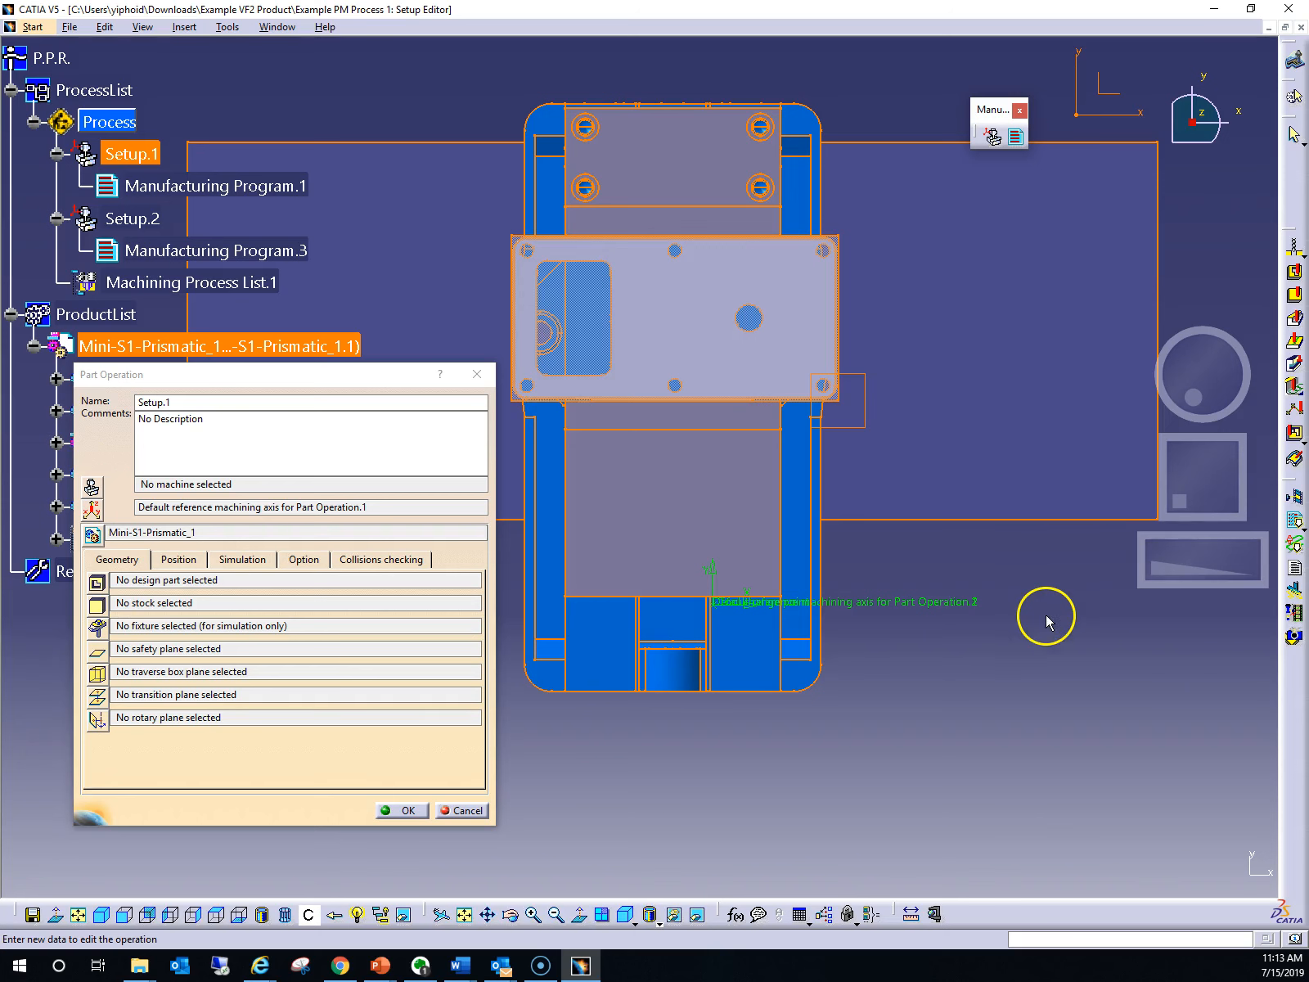
left_click_drag(1212, 478, 1168, 459)
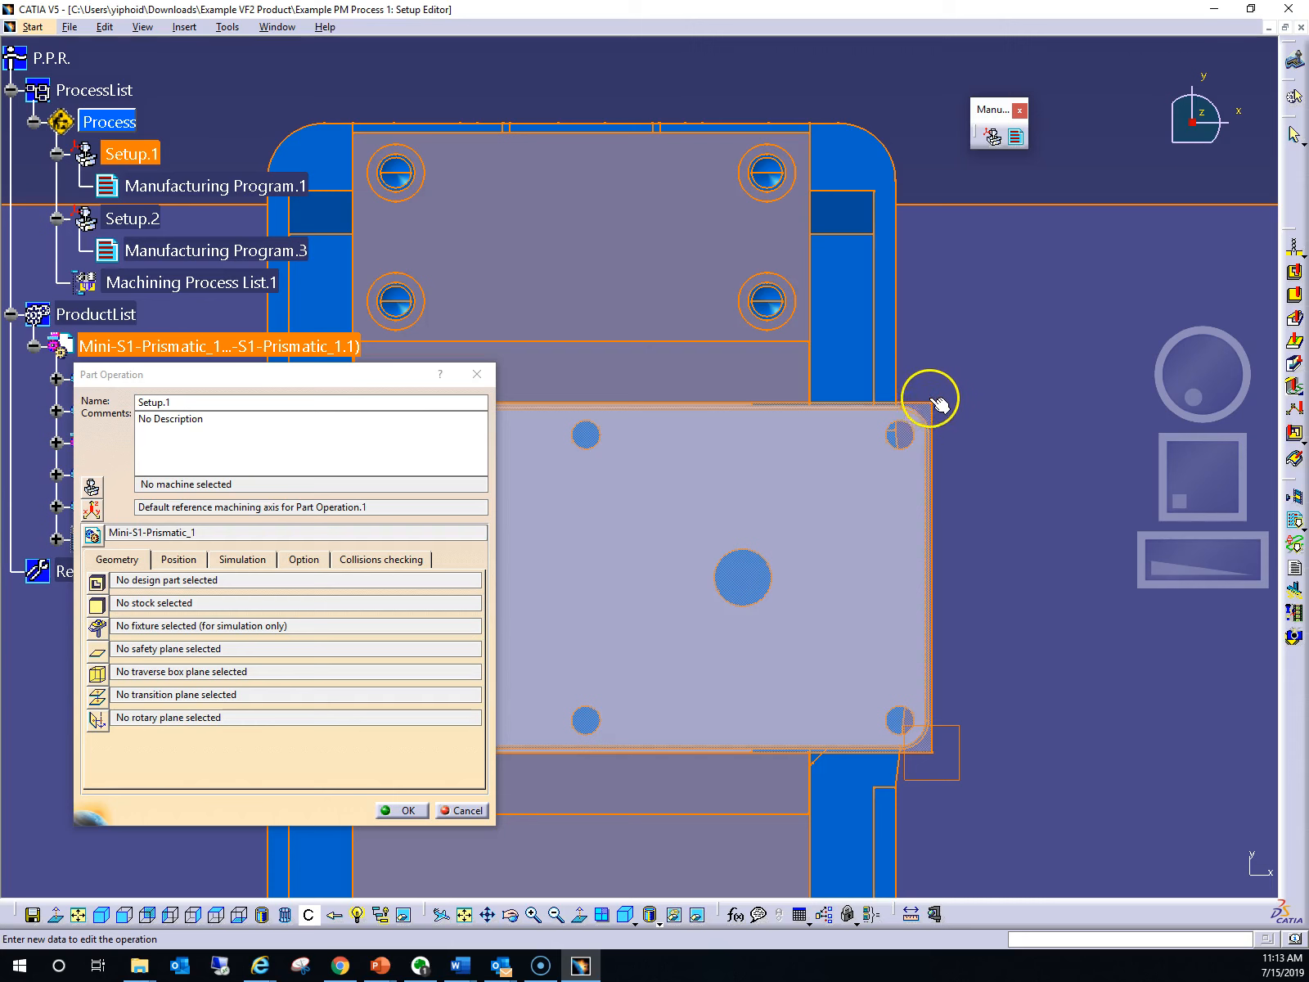
left_click_drag(1239, 549, 976, 541)
left_click_drag(1194, 496, 1139, 485)
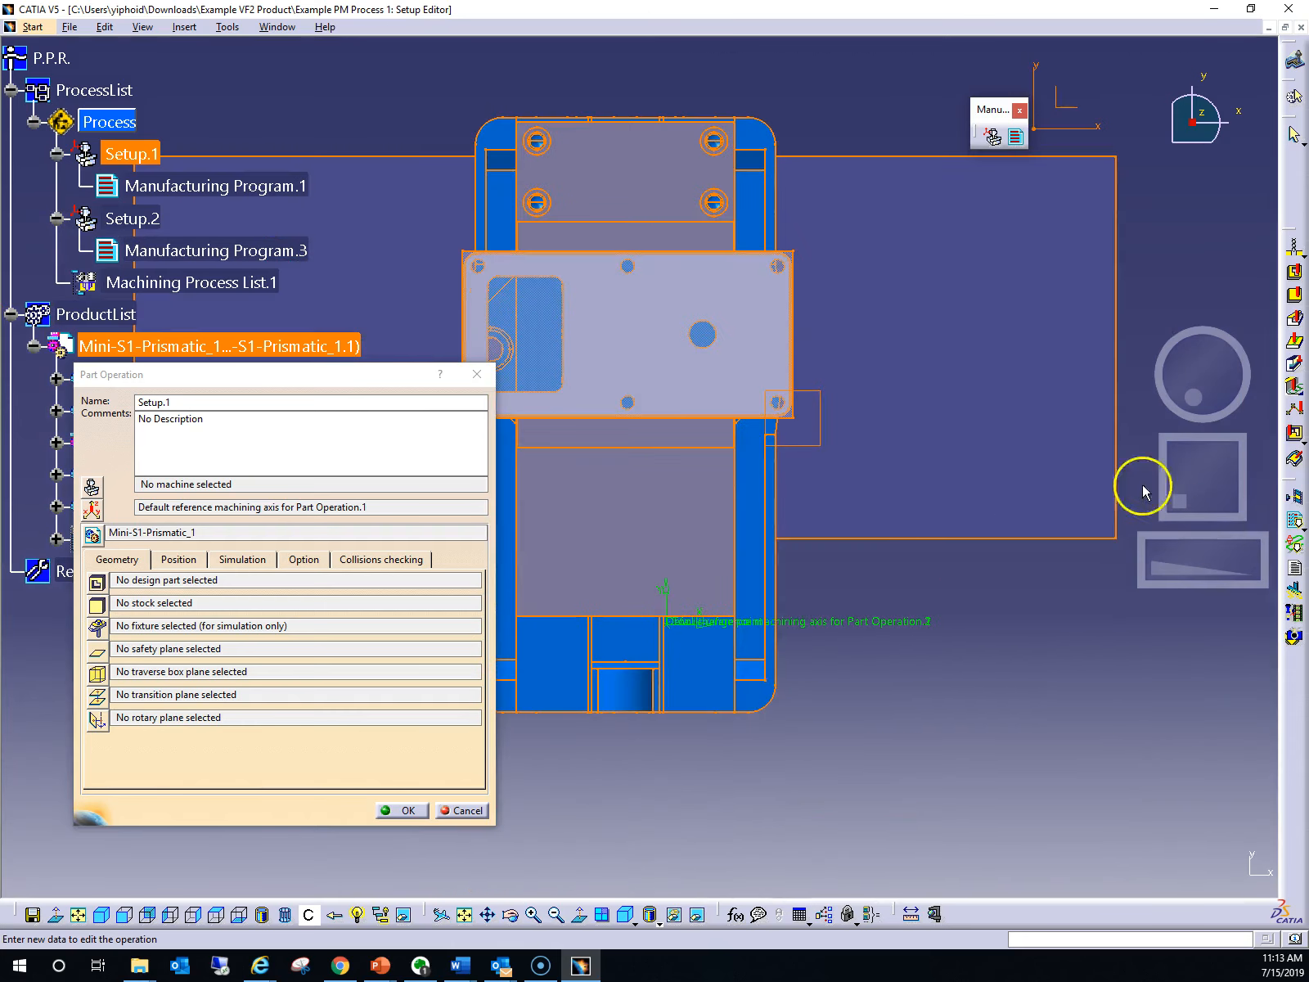
left_click_drag(1181, 547, 1188, 481)
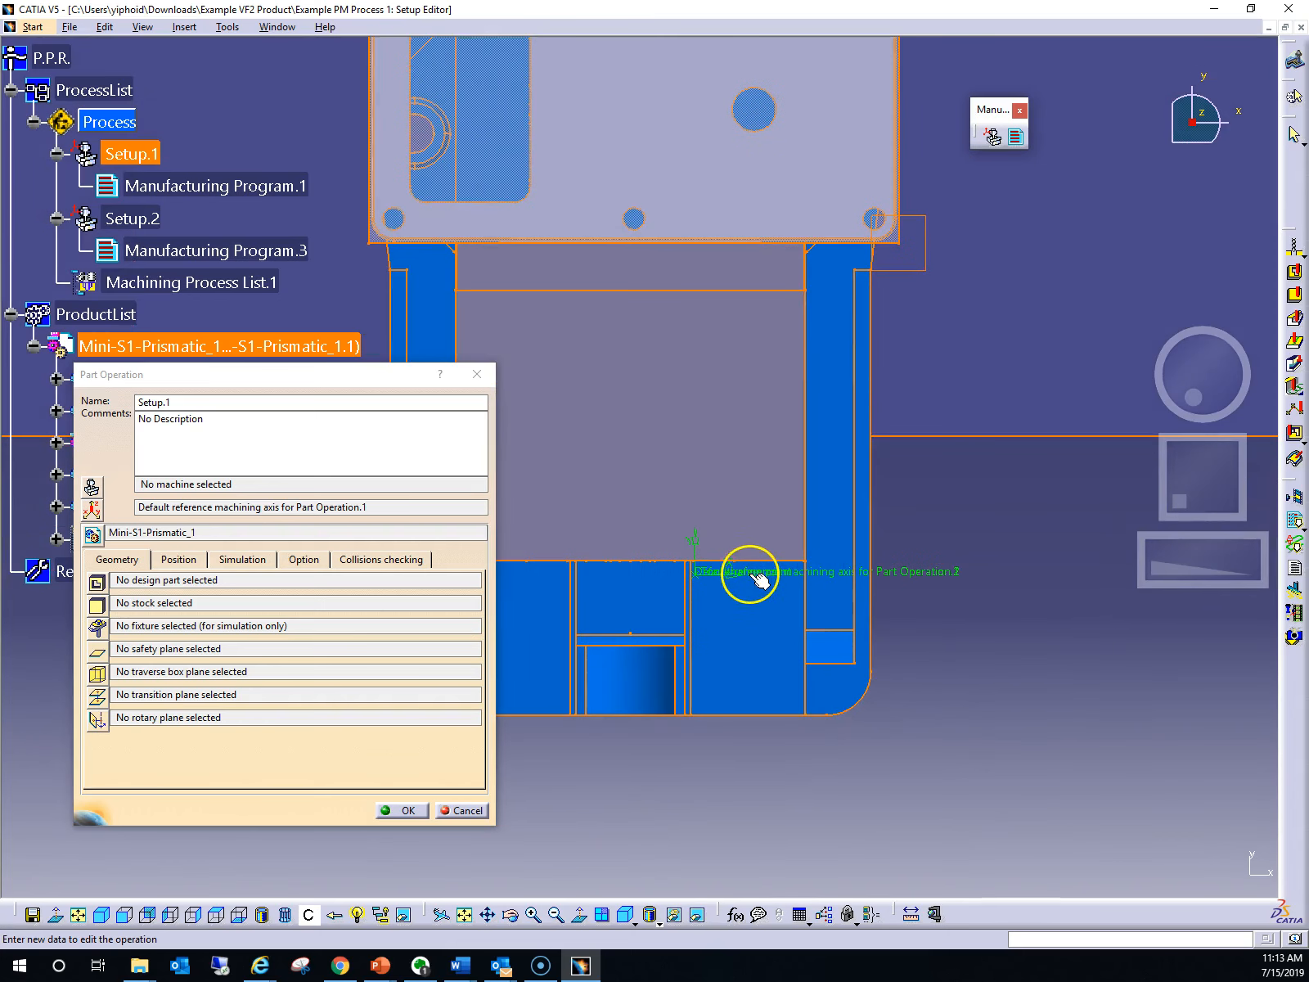
left_click_drag(1212, 400, 1182, 383)
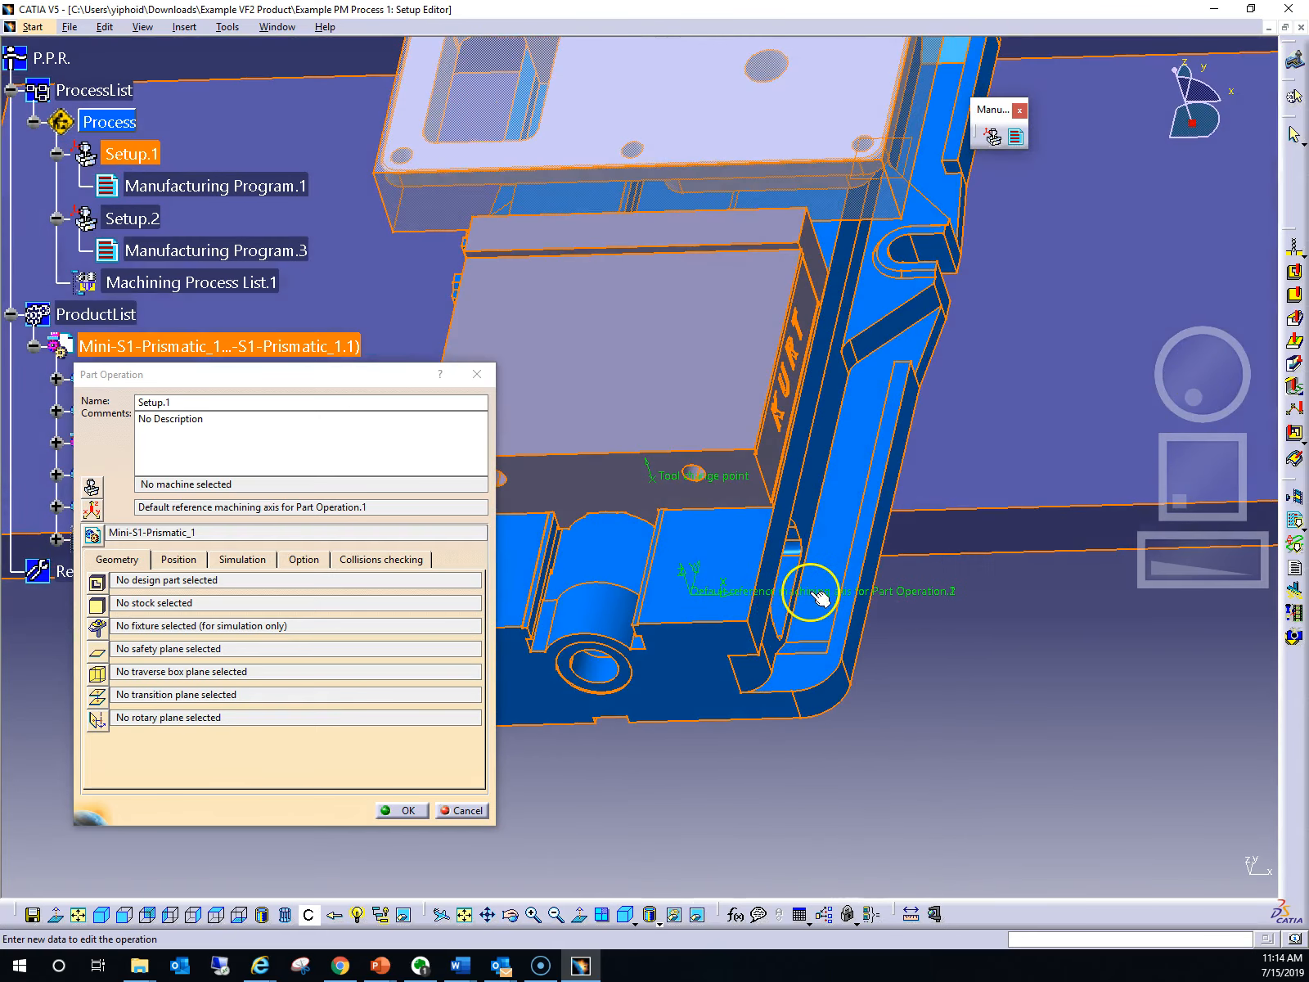
left_click_drag(1172, 467, 1127, 510)
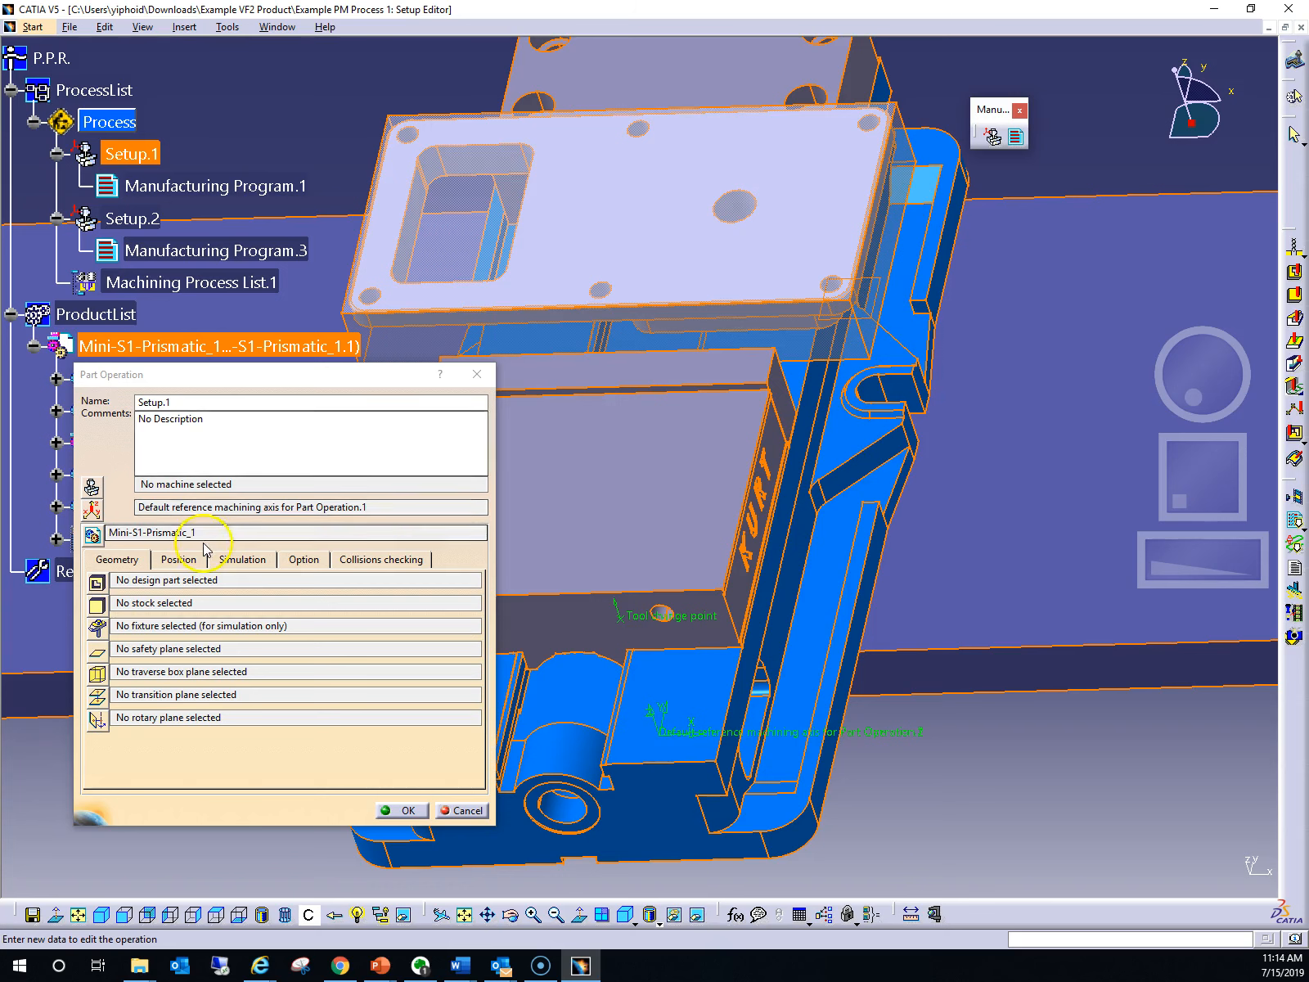
Step: Open the reference machining axis definition for Setup.1 and place its origin on the stock's top front right corner
left_click(94, 512)
left_click_drag(184, 459, 953, 579)
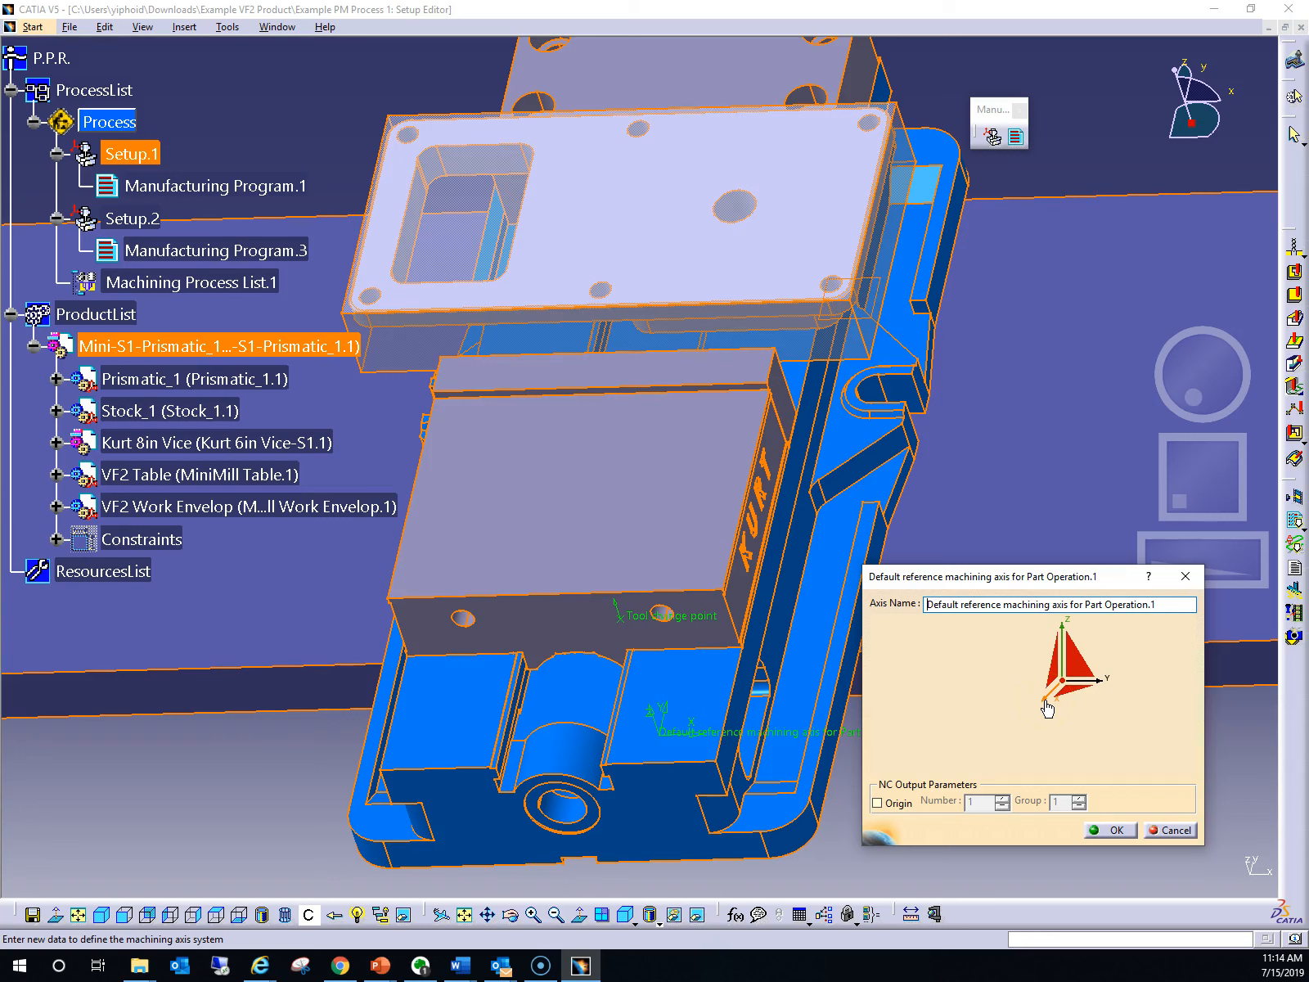
left_click(1061, 661)
left_click(1063, 690)
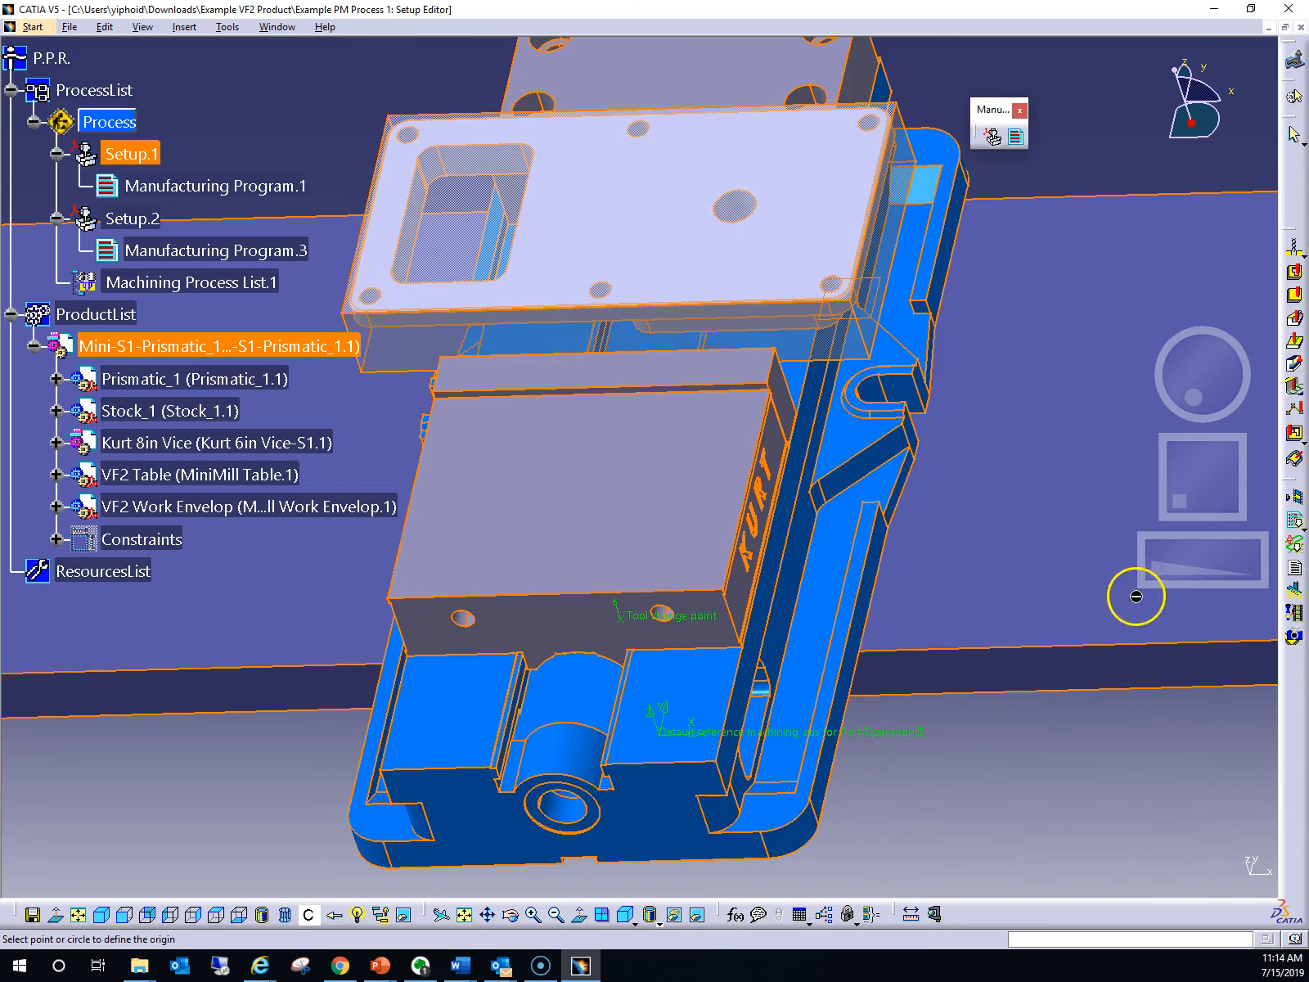
left_click_drag(1174, 561, 1183, 503)
left_click_drag(1215, 400, 1269, 414)
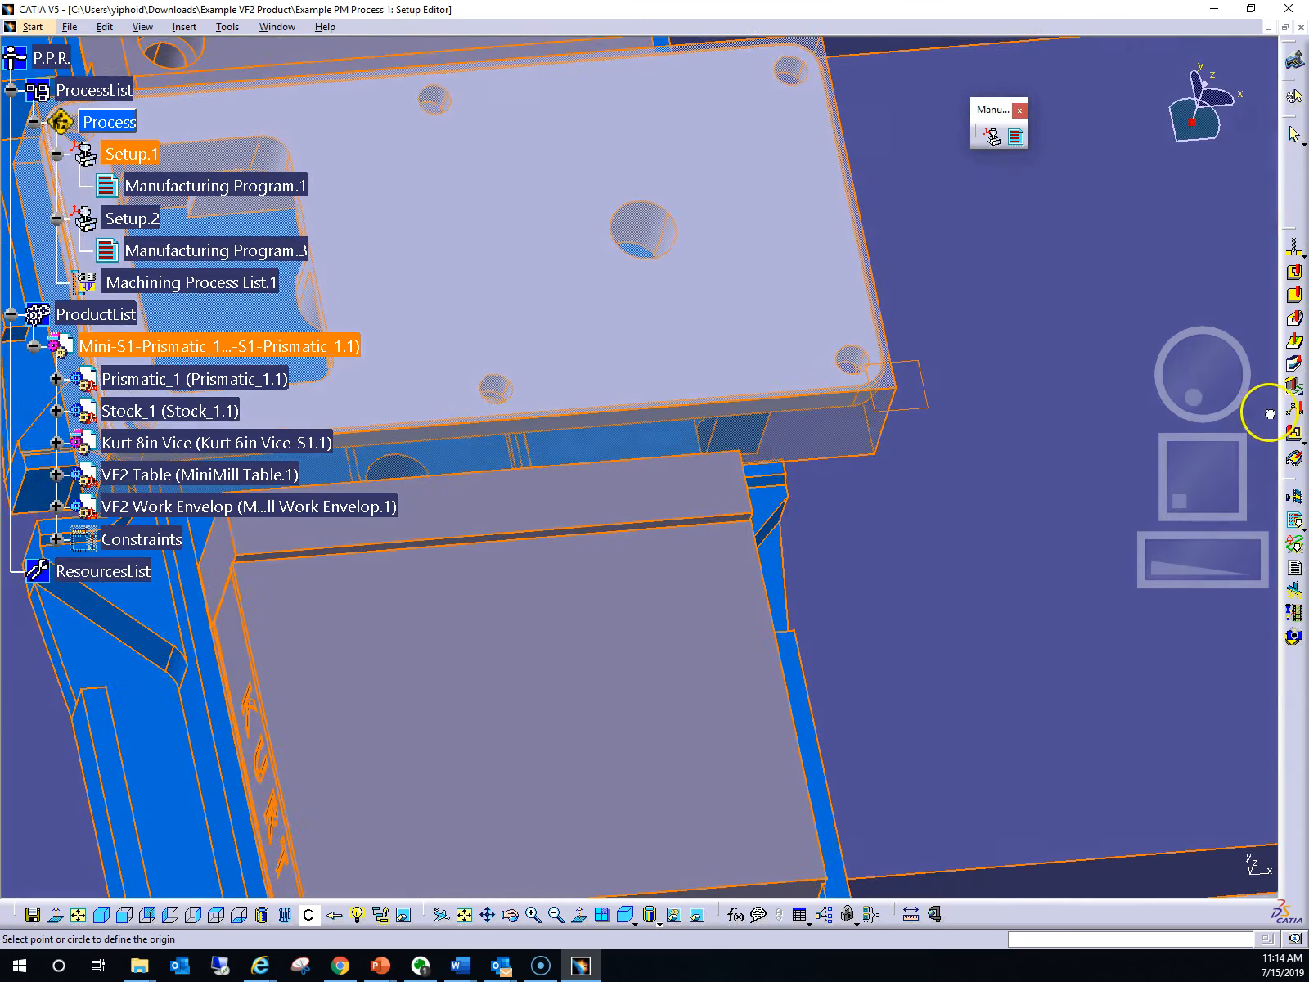
left_click(905, 394)
Step: Move the reference machining axis origin to the stock's top rear right corner
left_click_drag(1149, 552, 1171, 409)
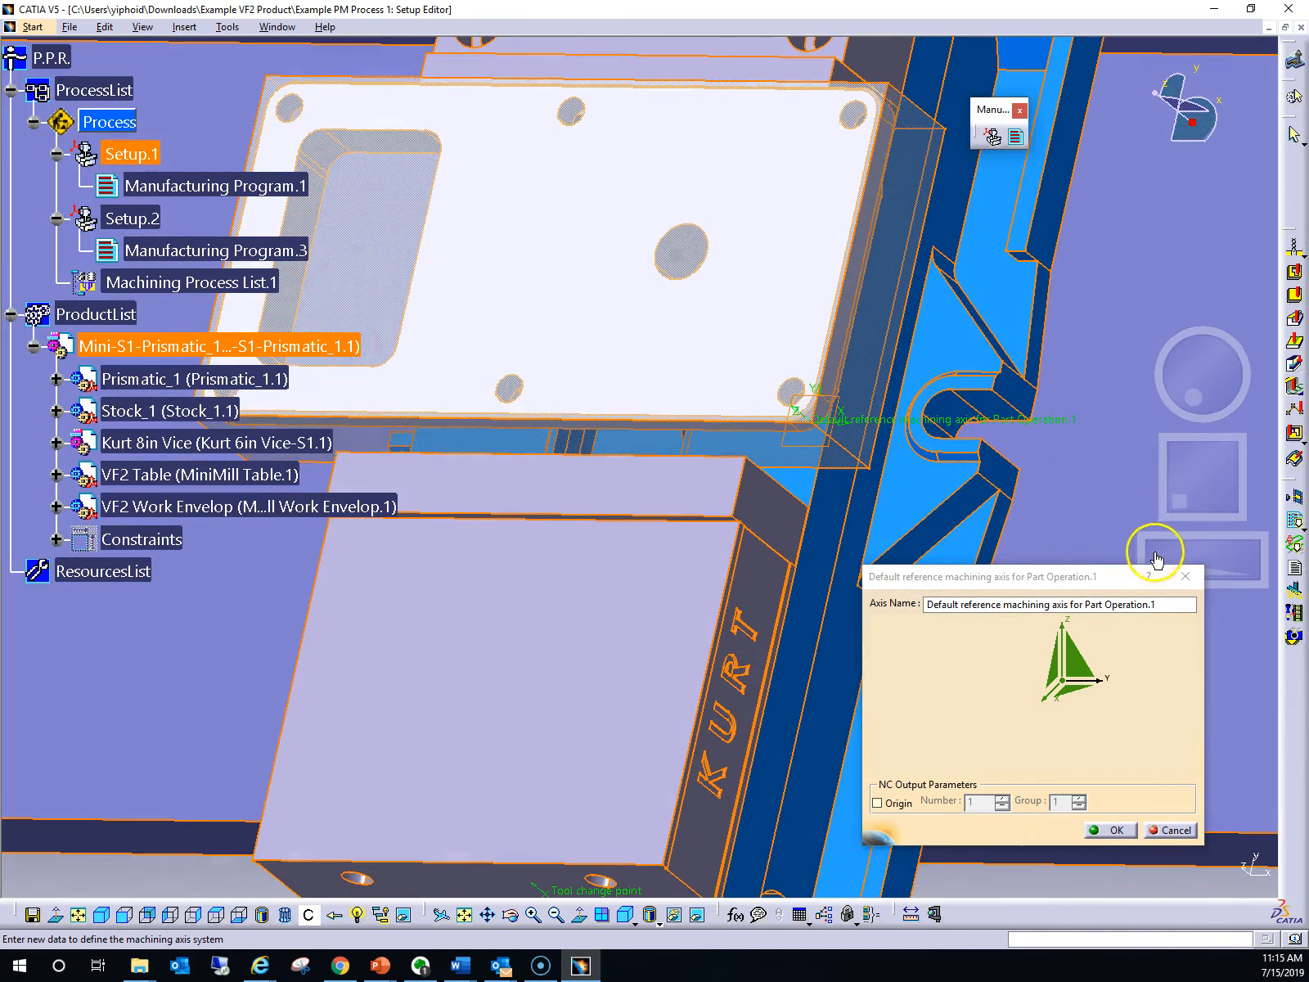
left_click_drag(1162, 549, 1221, 543)
left_click_drag(1213, 415, 1252, 344)
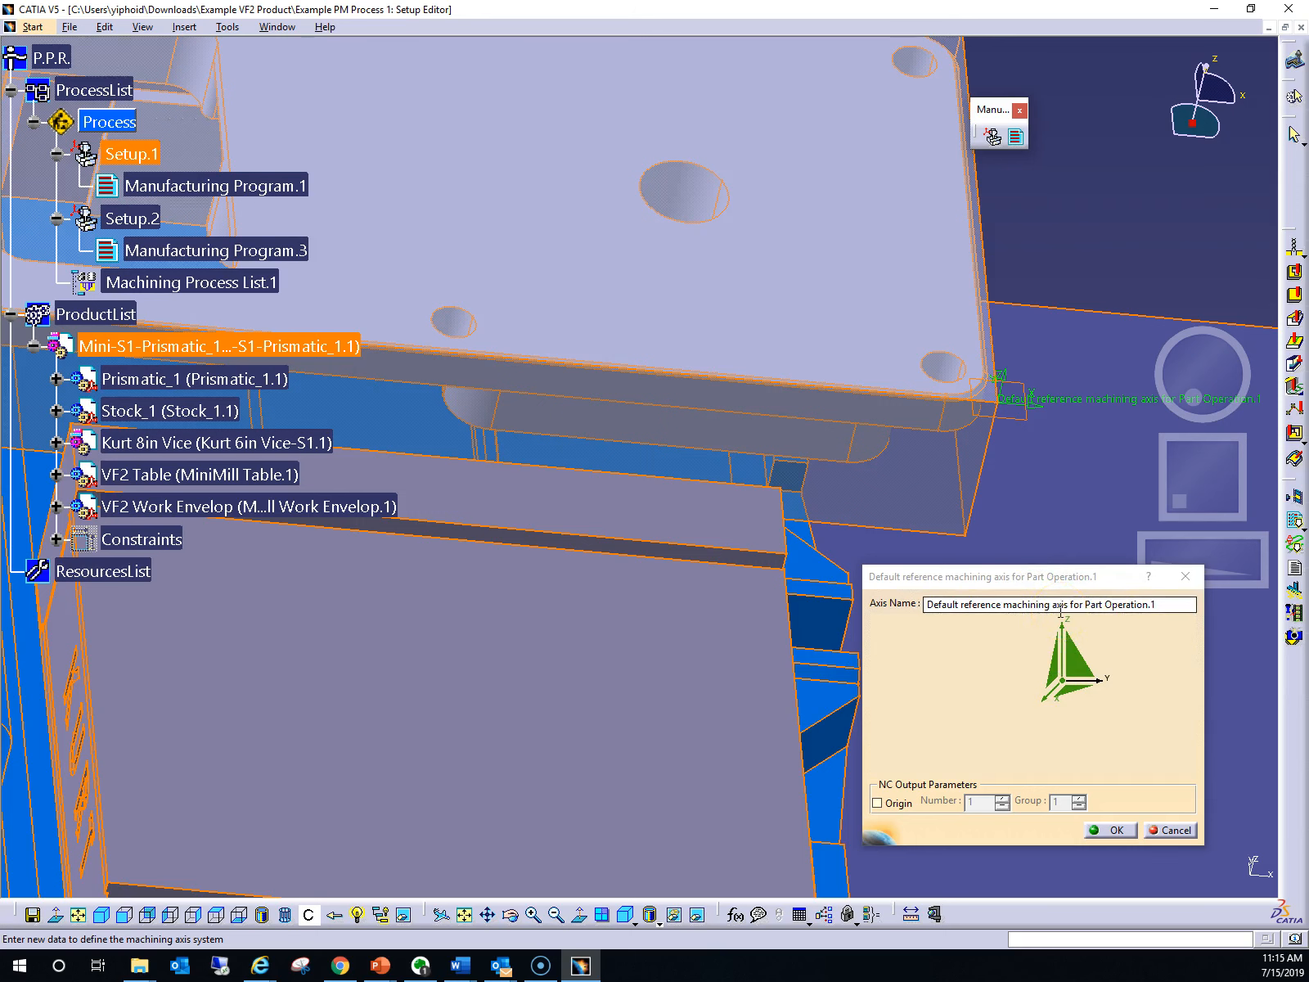
mouse_move(1207, 552)
left_mouse_down()
mouse_move(1250, 543)
mouse_move(1188, 550)
left_mouse_up()
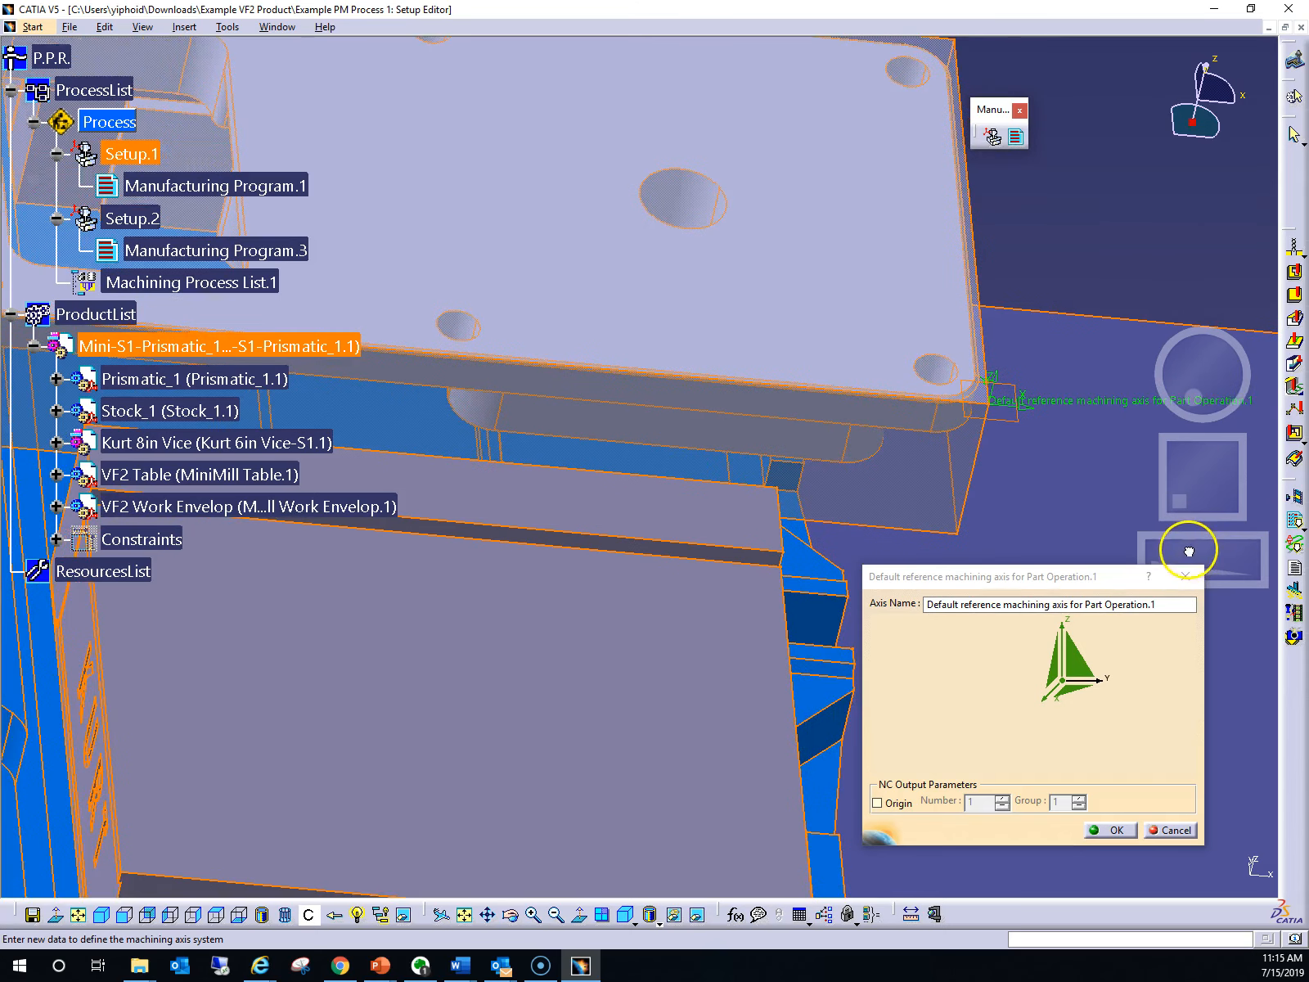
left_click_drag(1203, 374, 1116, 502)
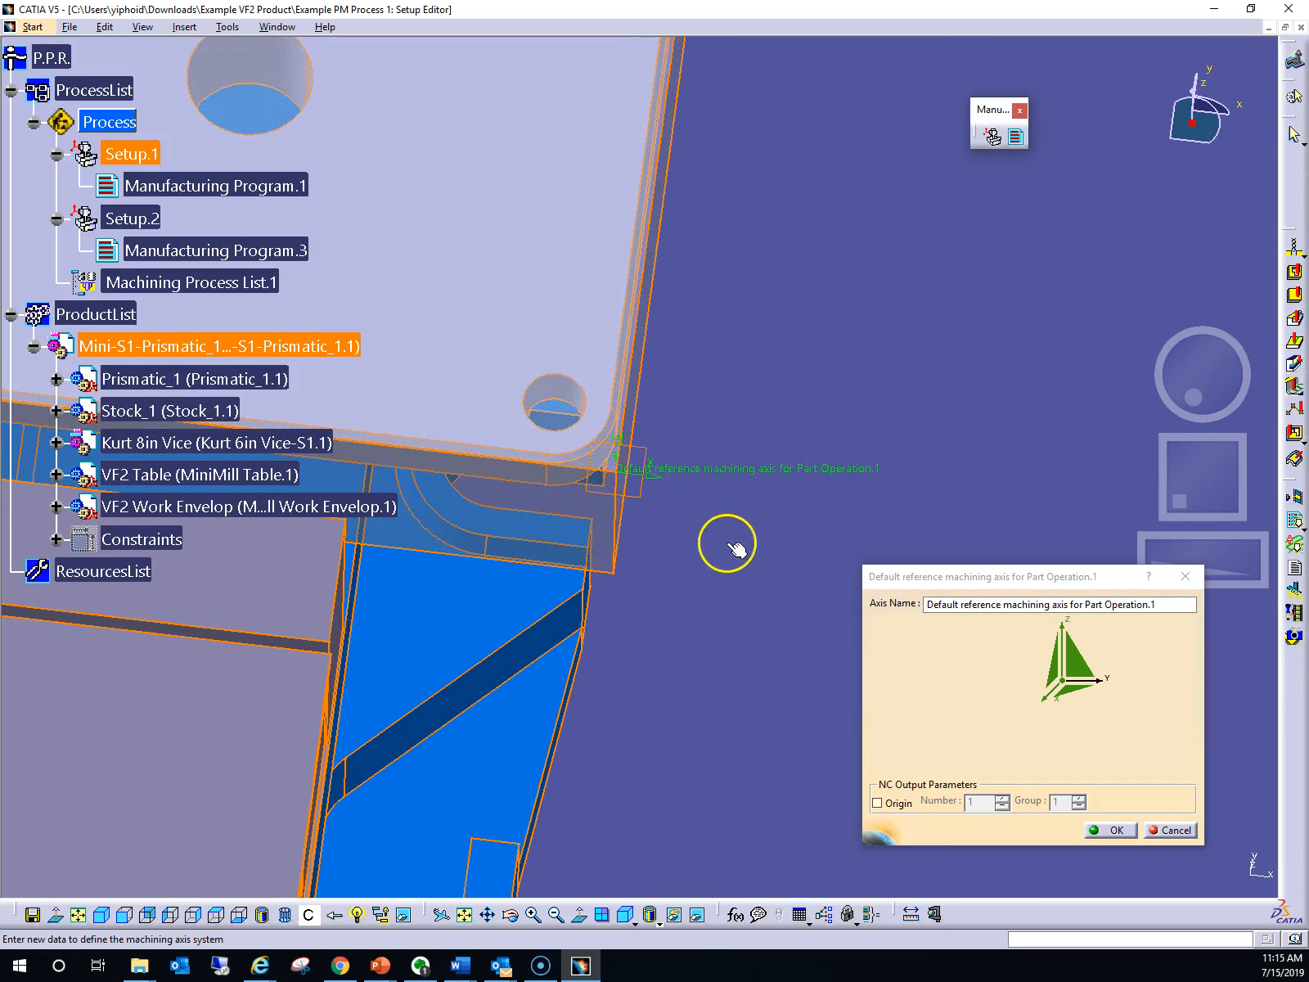
left_click_drag(1182, 548, 832, 541)
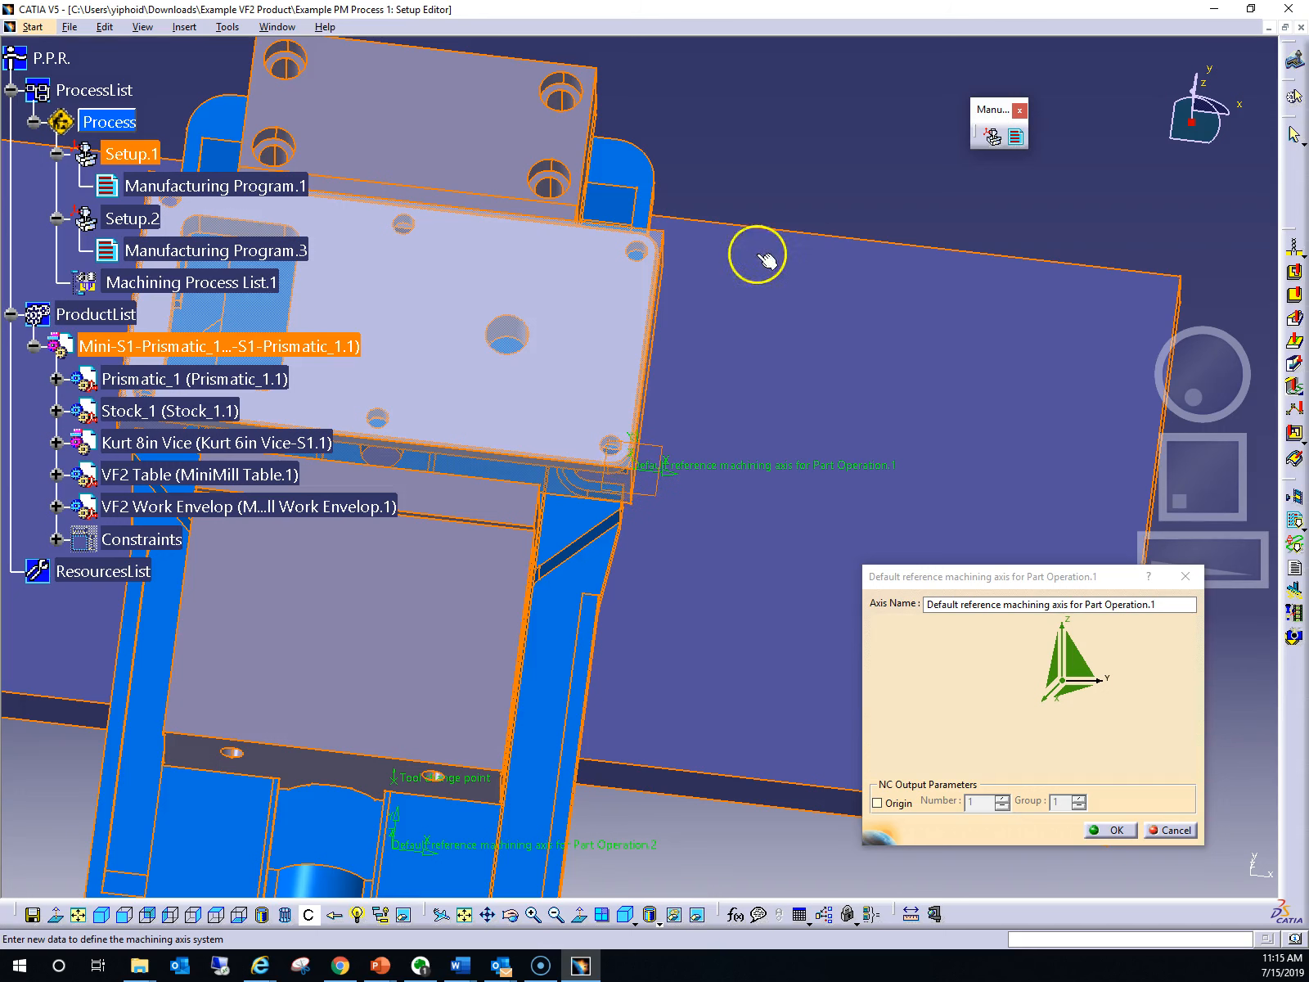
left_click(1062, 682)
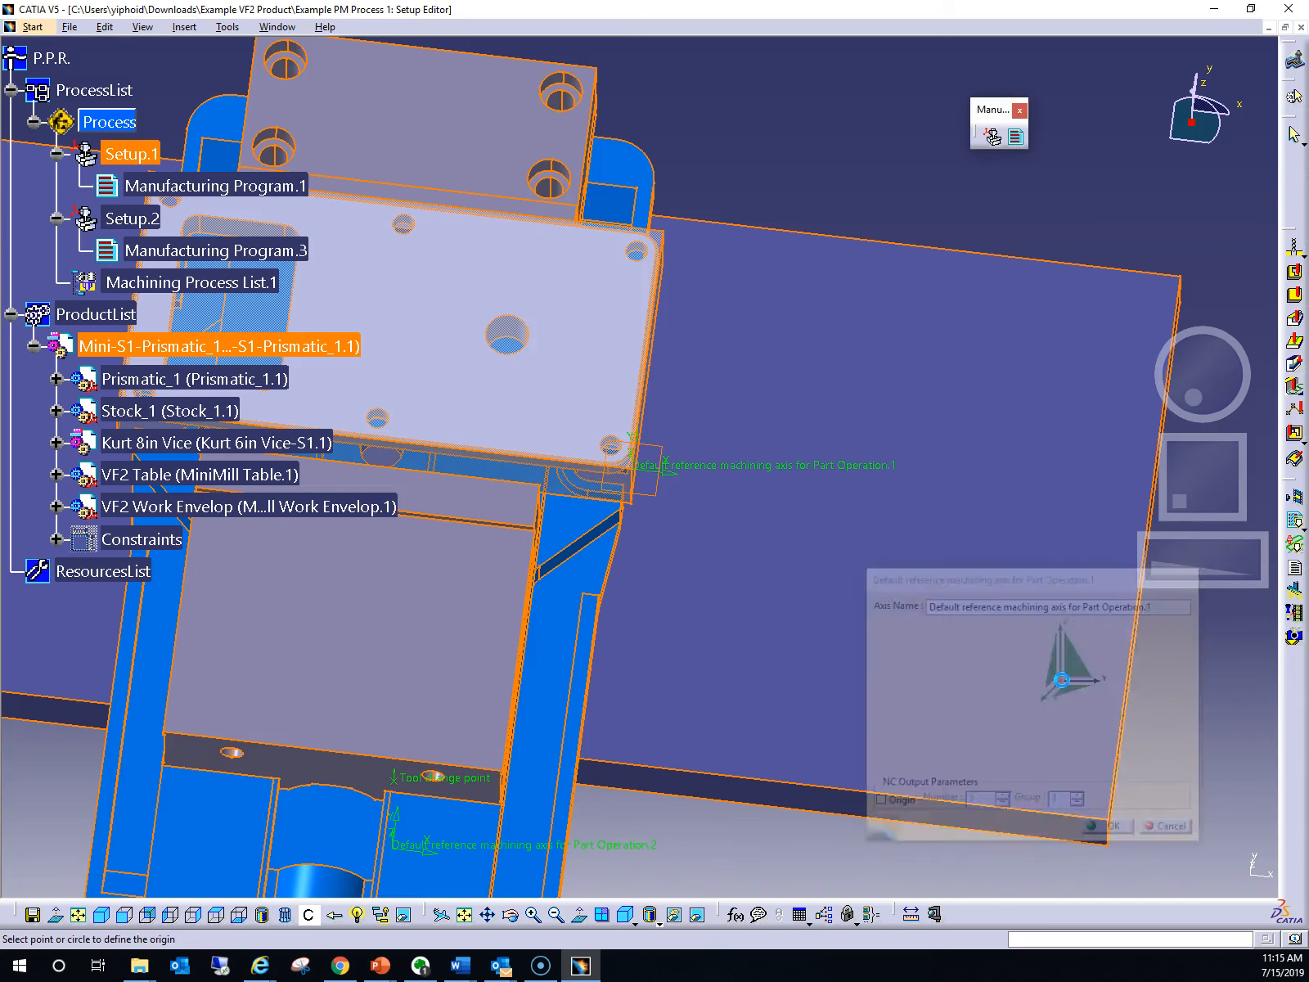
left_click(669, 231)
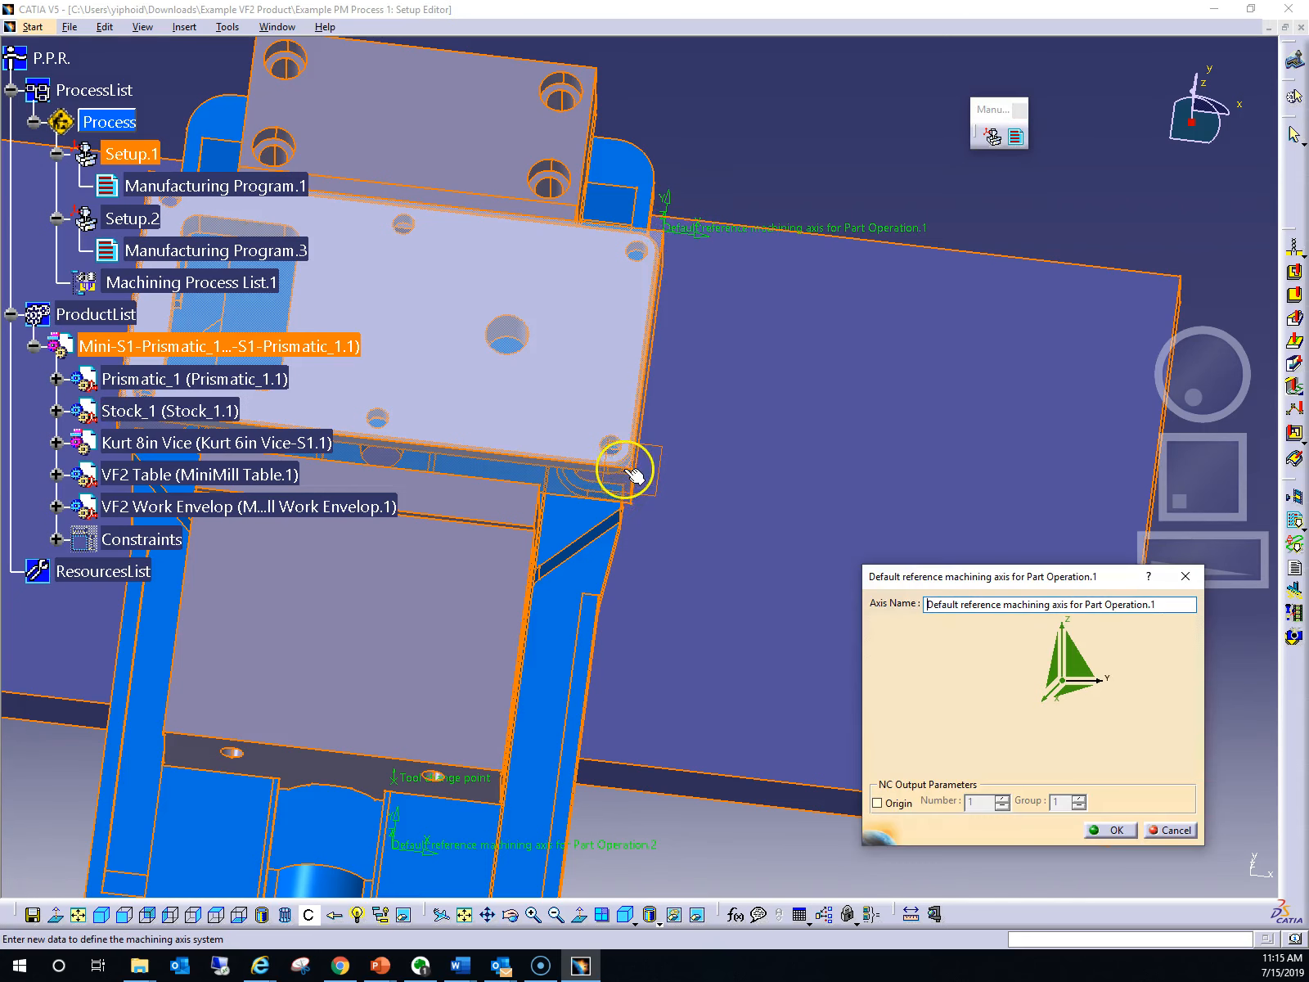
Step: Examine the machining axis placement at the stock's rear right corner from several angles and zoom levels
middle_click_drag(1201, 373, 1188, 322)
left_click_drag(1168, 563, 902, 437)
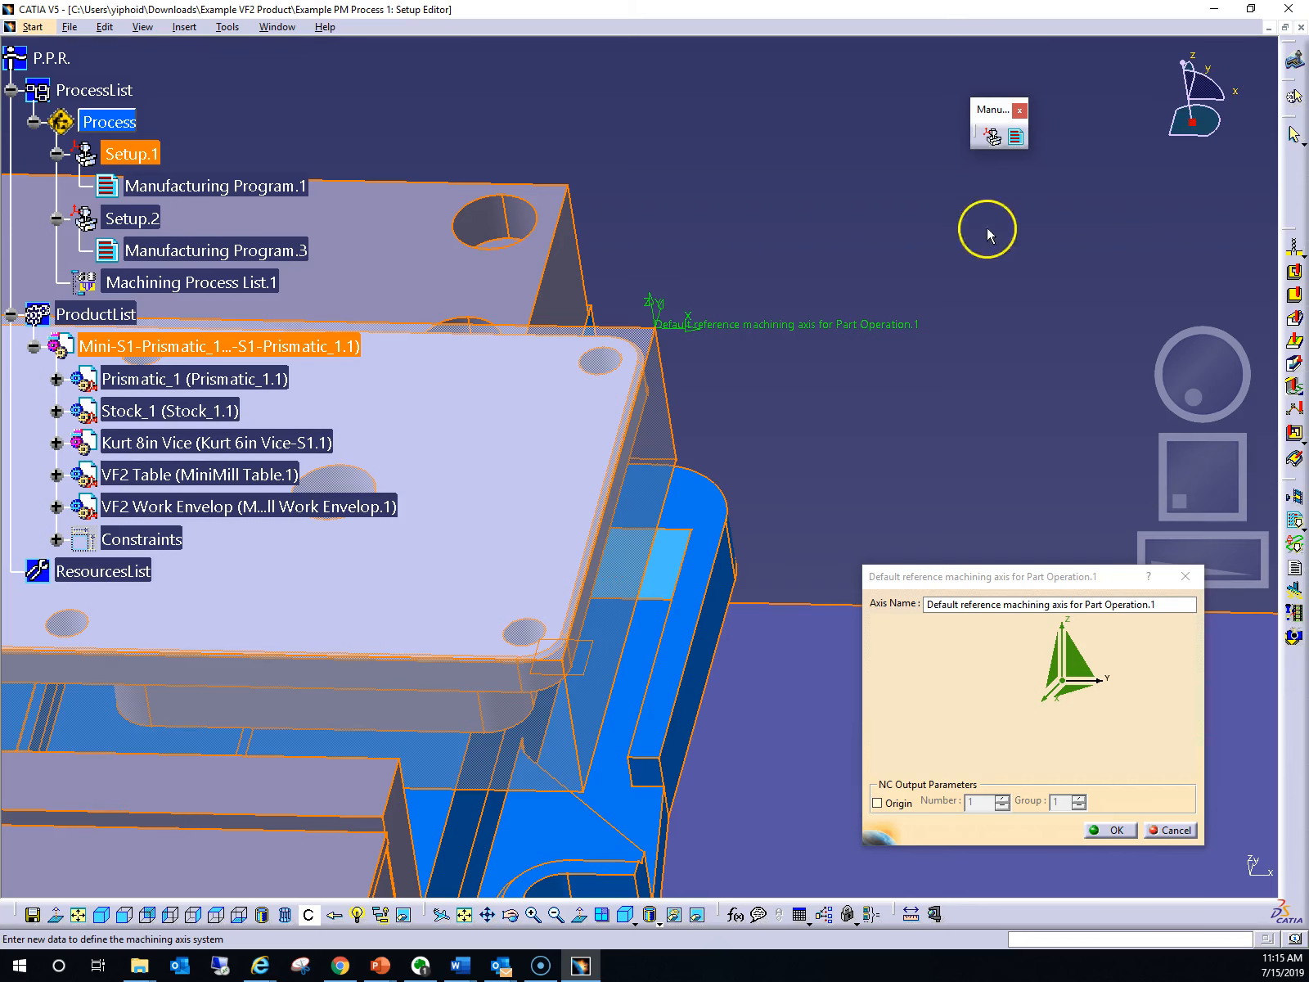
left_click(1196, 361)
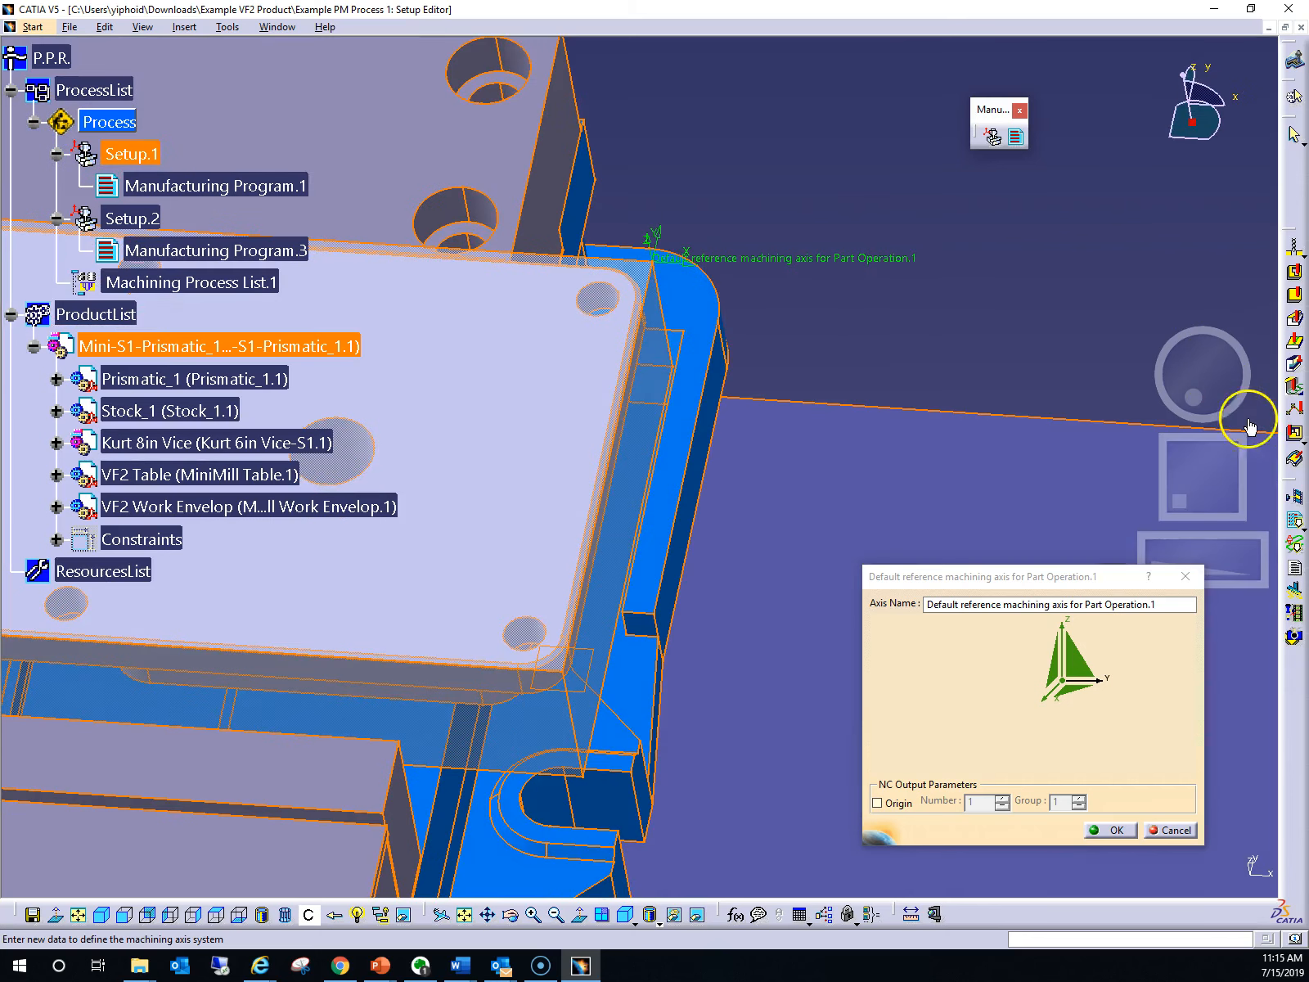
left_click(1241, 544)
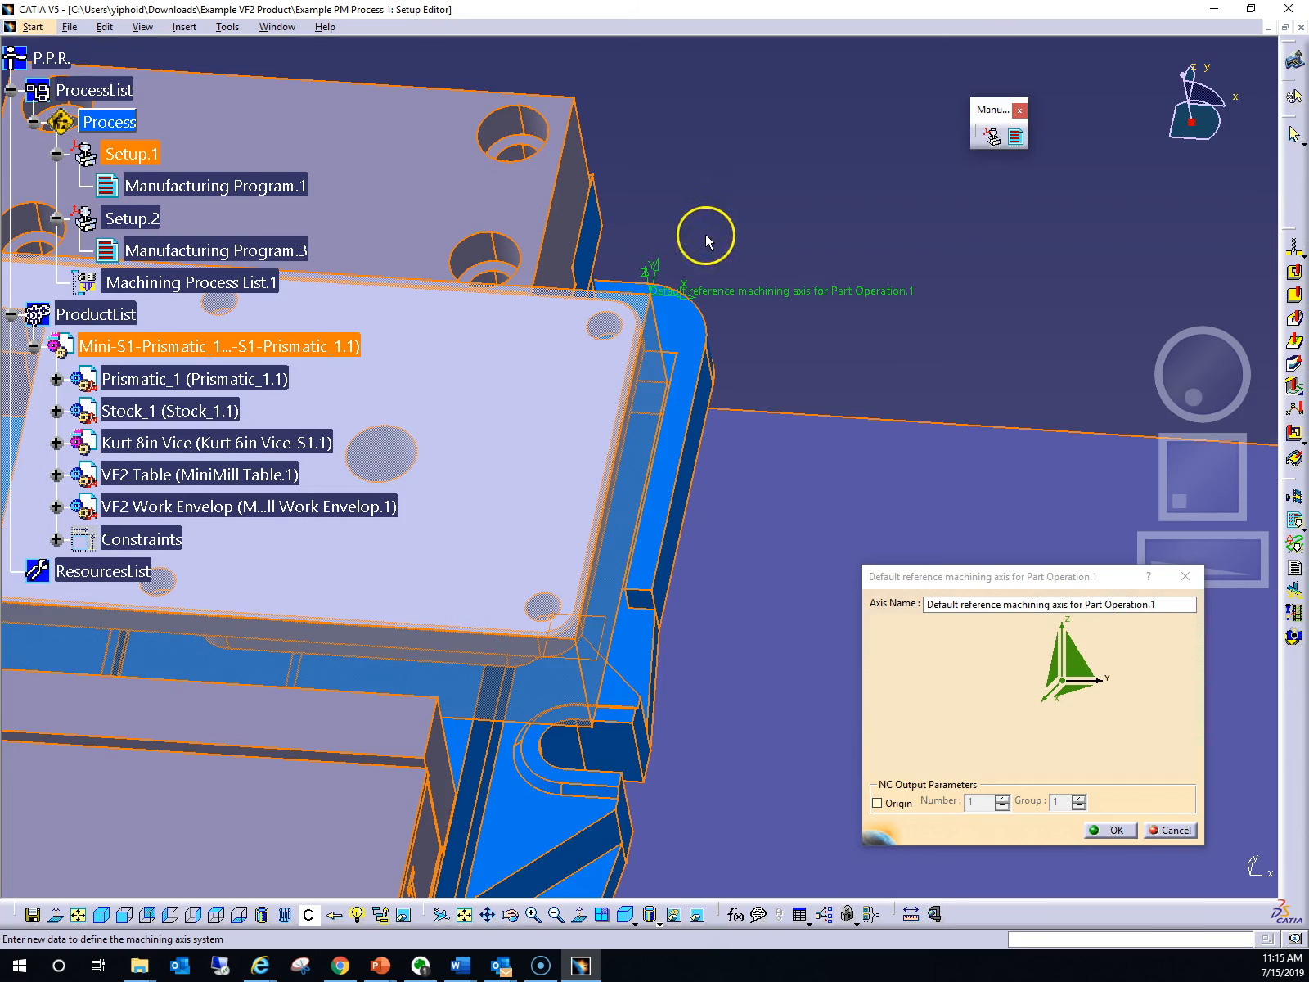
left_click_drag(1217, 527, 1236, 344)
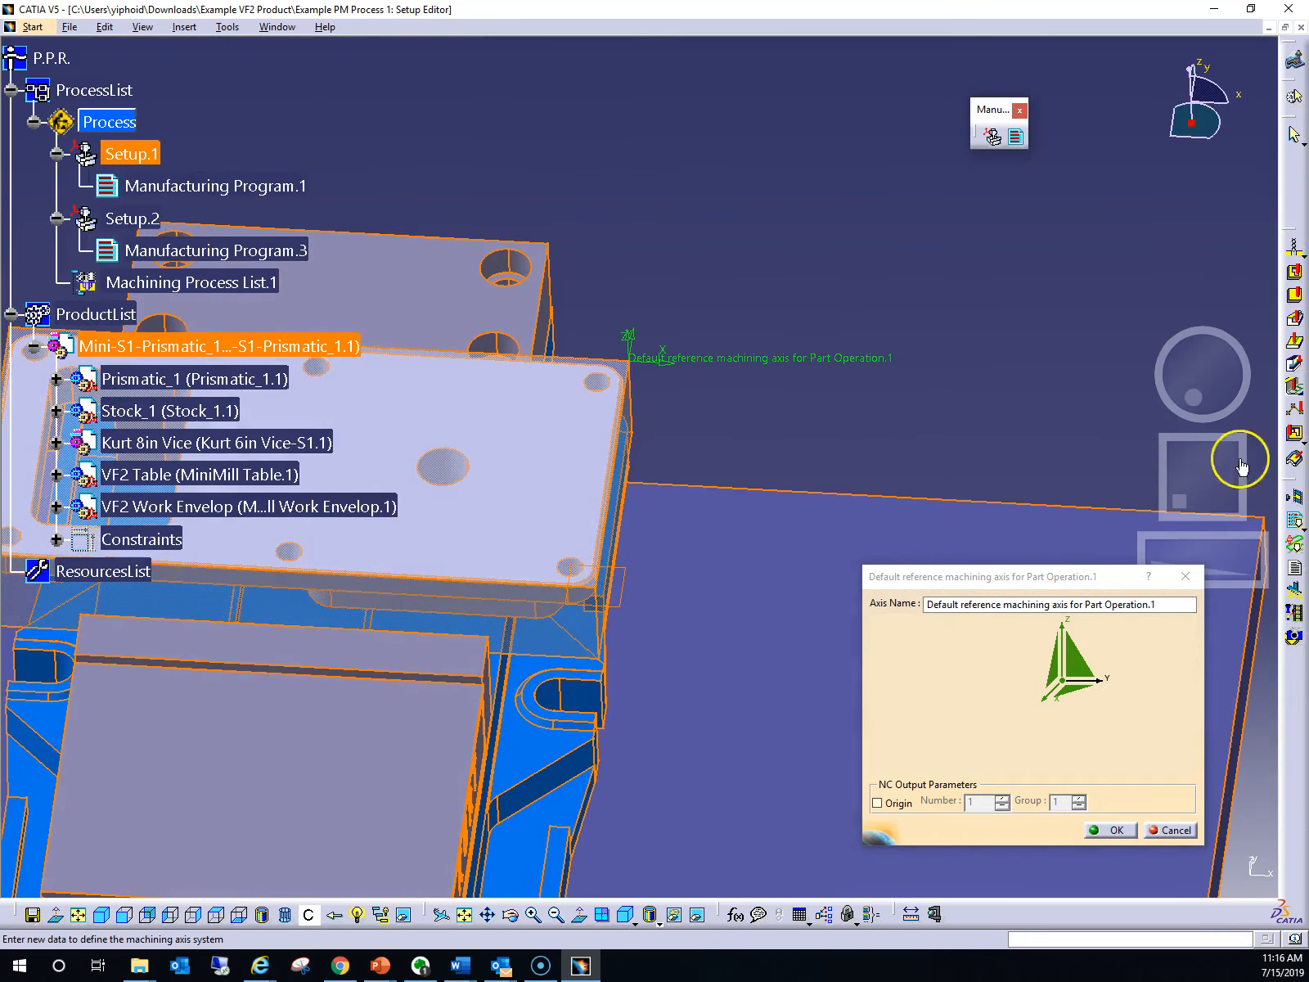
left_click_drag(1183, 485, 1191, 482)
left_click_drag(1169, 549, 1270, 539)
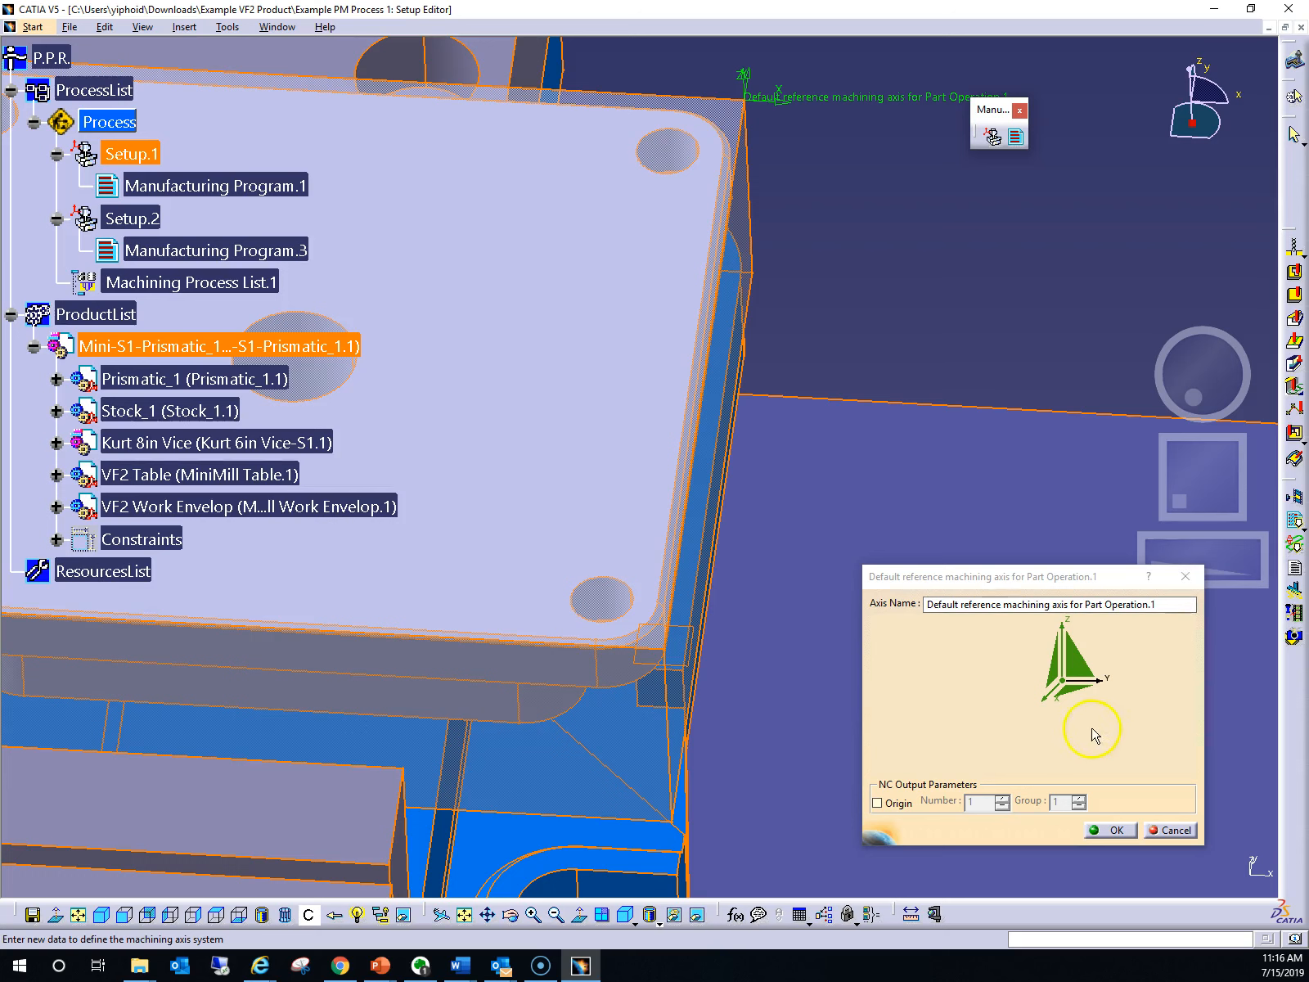
Step: Align the reference machining axis's X direction with the stock's top right edge, pointing along components 0, -1, 0, and accept the axis definition
left_click(1051, 695)
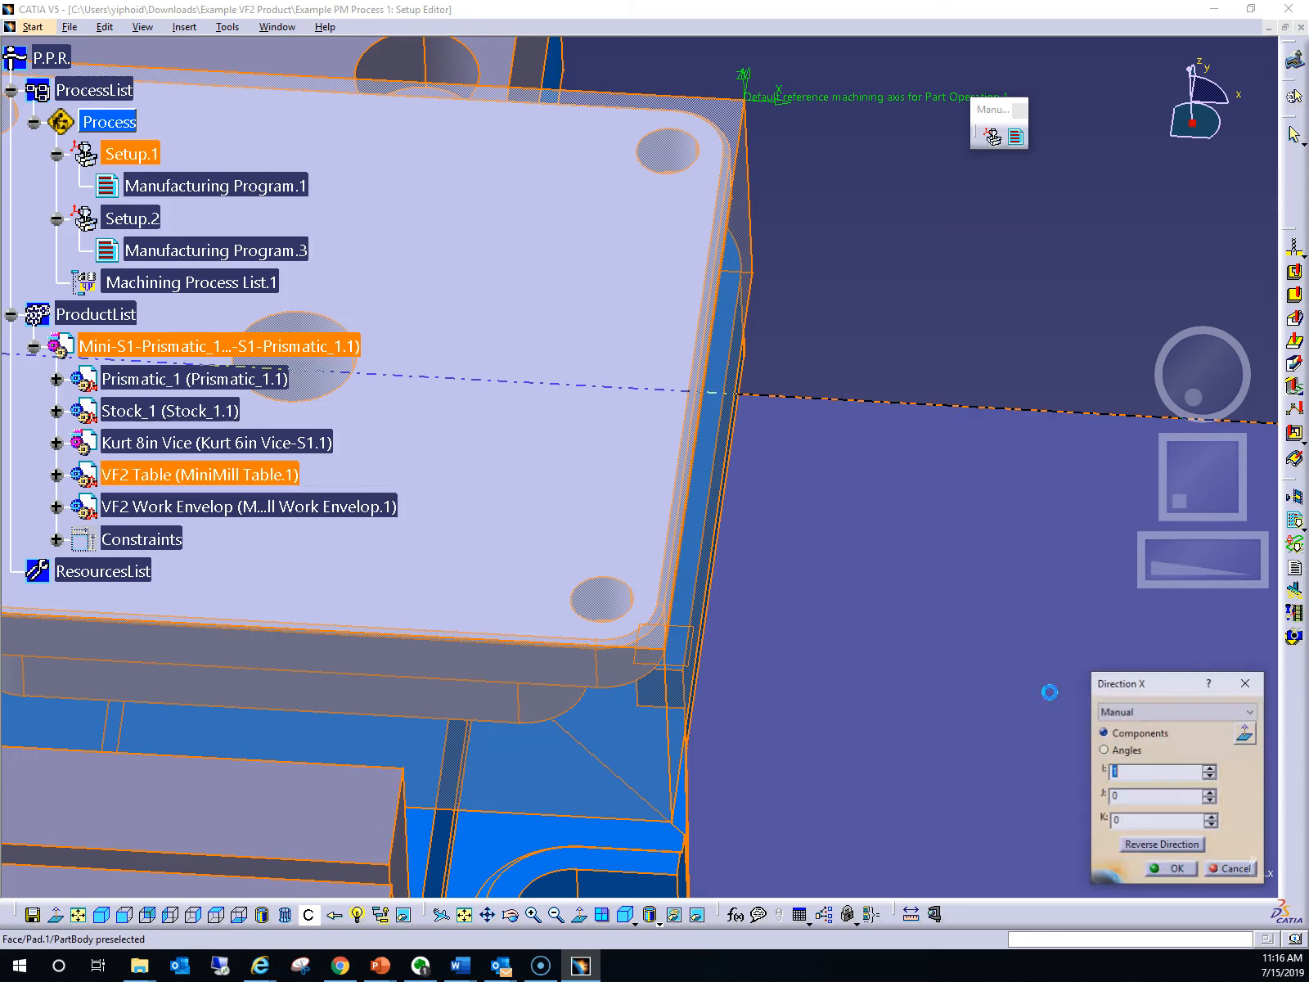
left_click_drag(1197, 484, 1194, 544)
left_click_drag(1204, 390, 1223, 376)
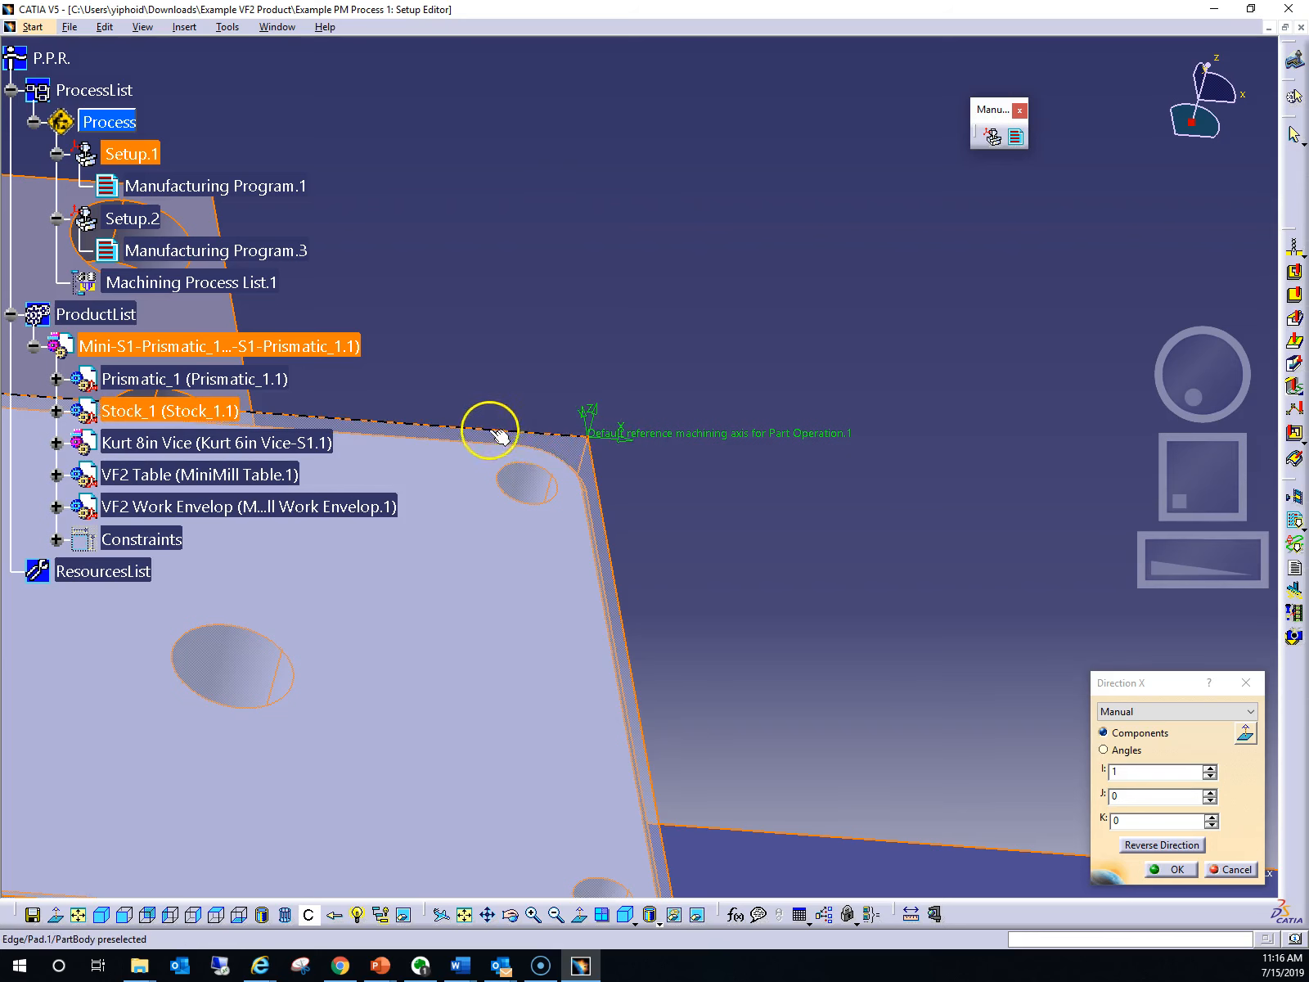
left_click(599, 522)
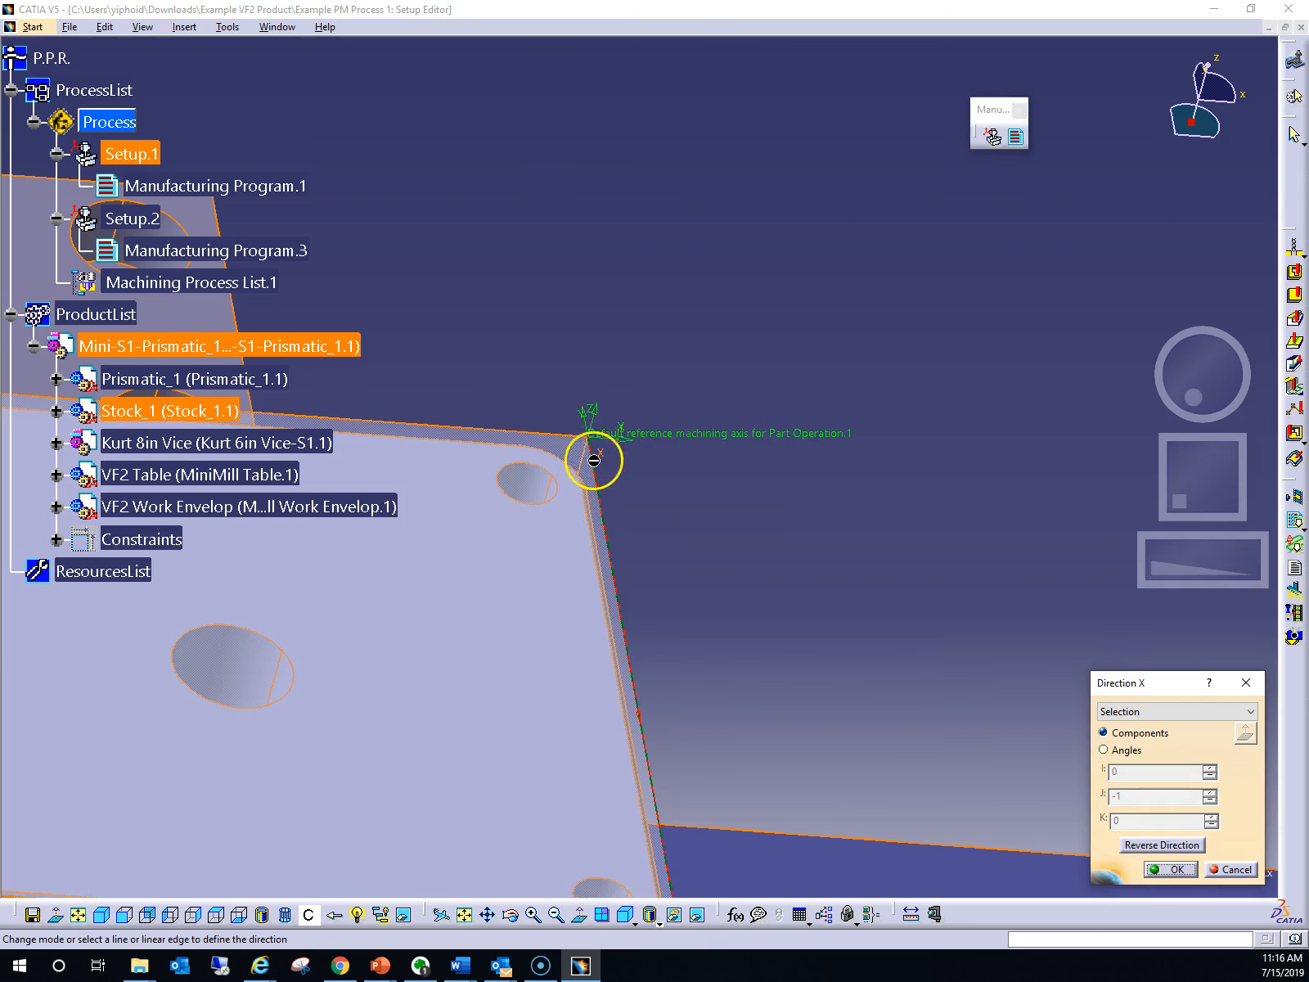
left_click(1162, 845)
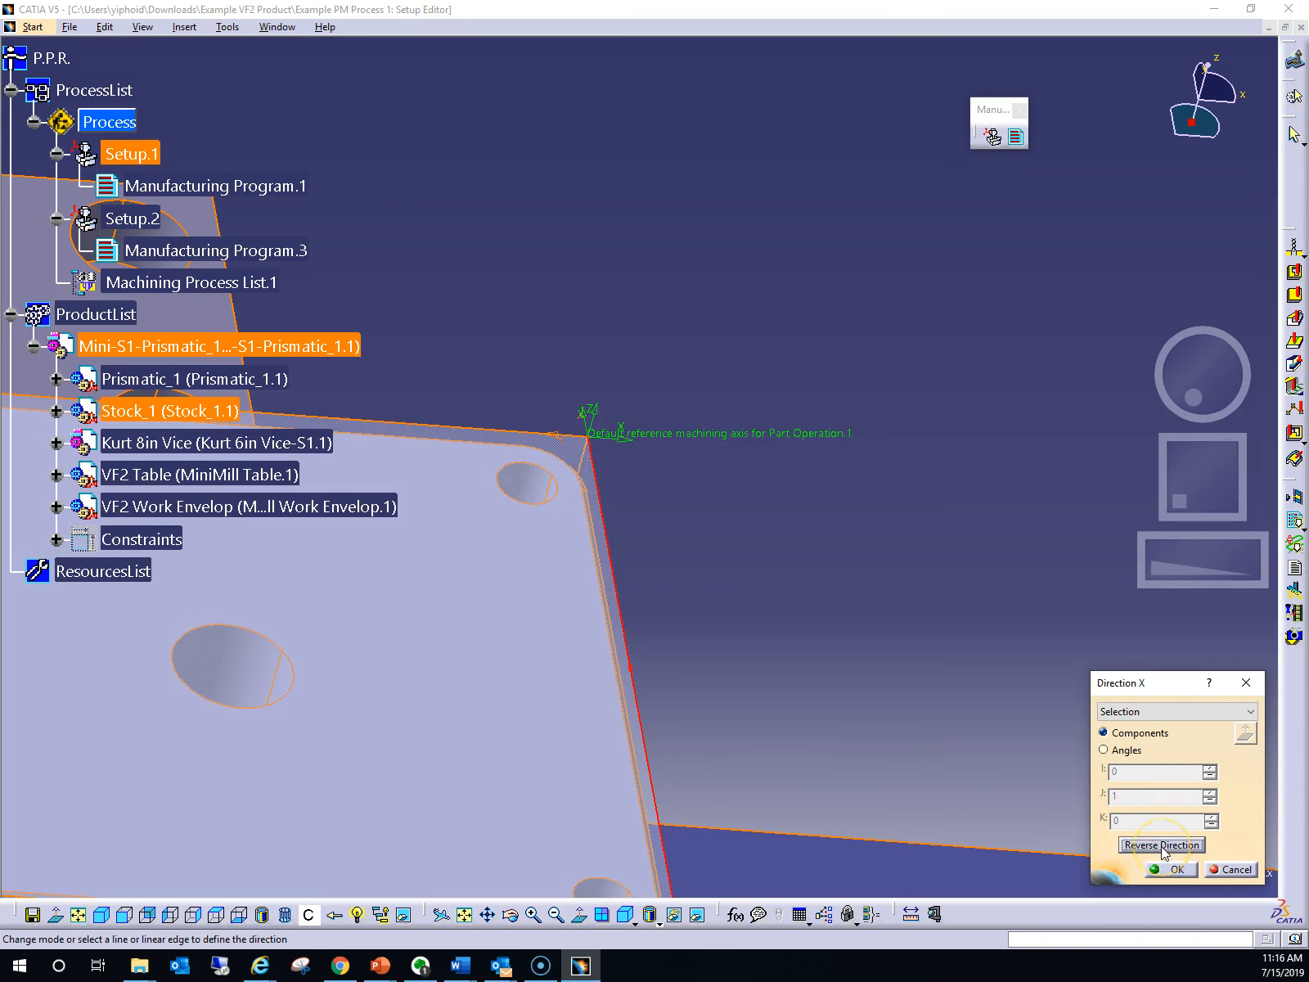
left_click(1161, 845)
left_click(1175, 869)
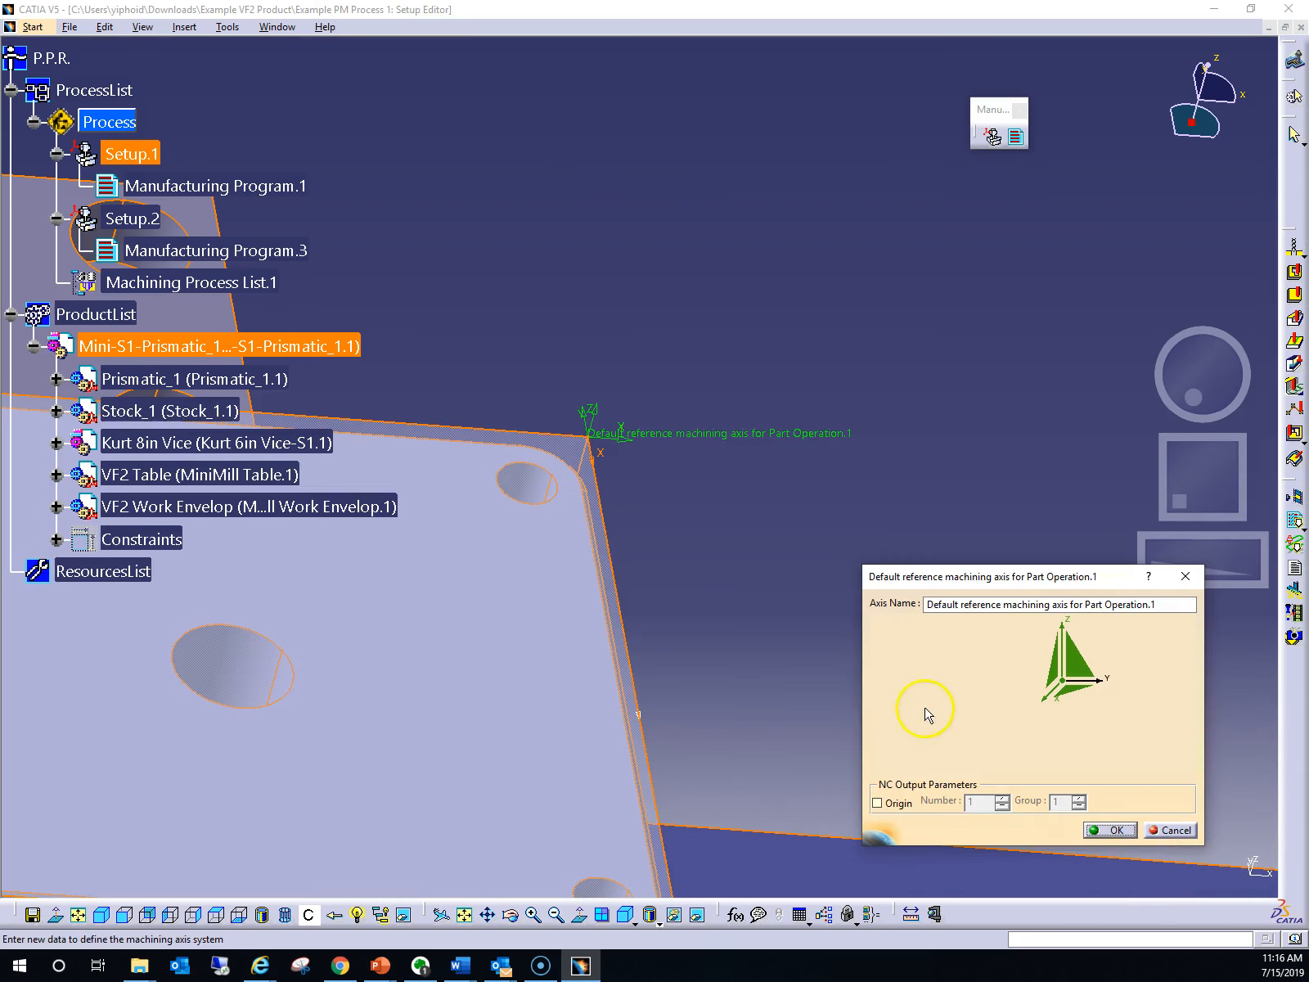
middle_click_drag(1183, 386, 1169, 395)
left_click(655, 409)
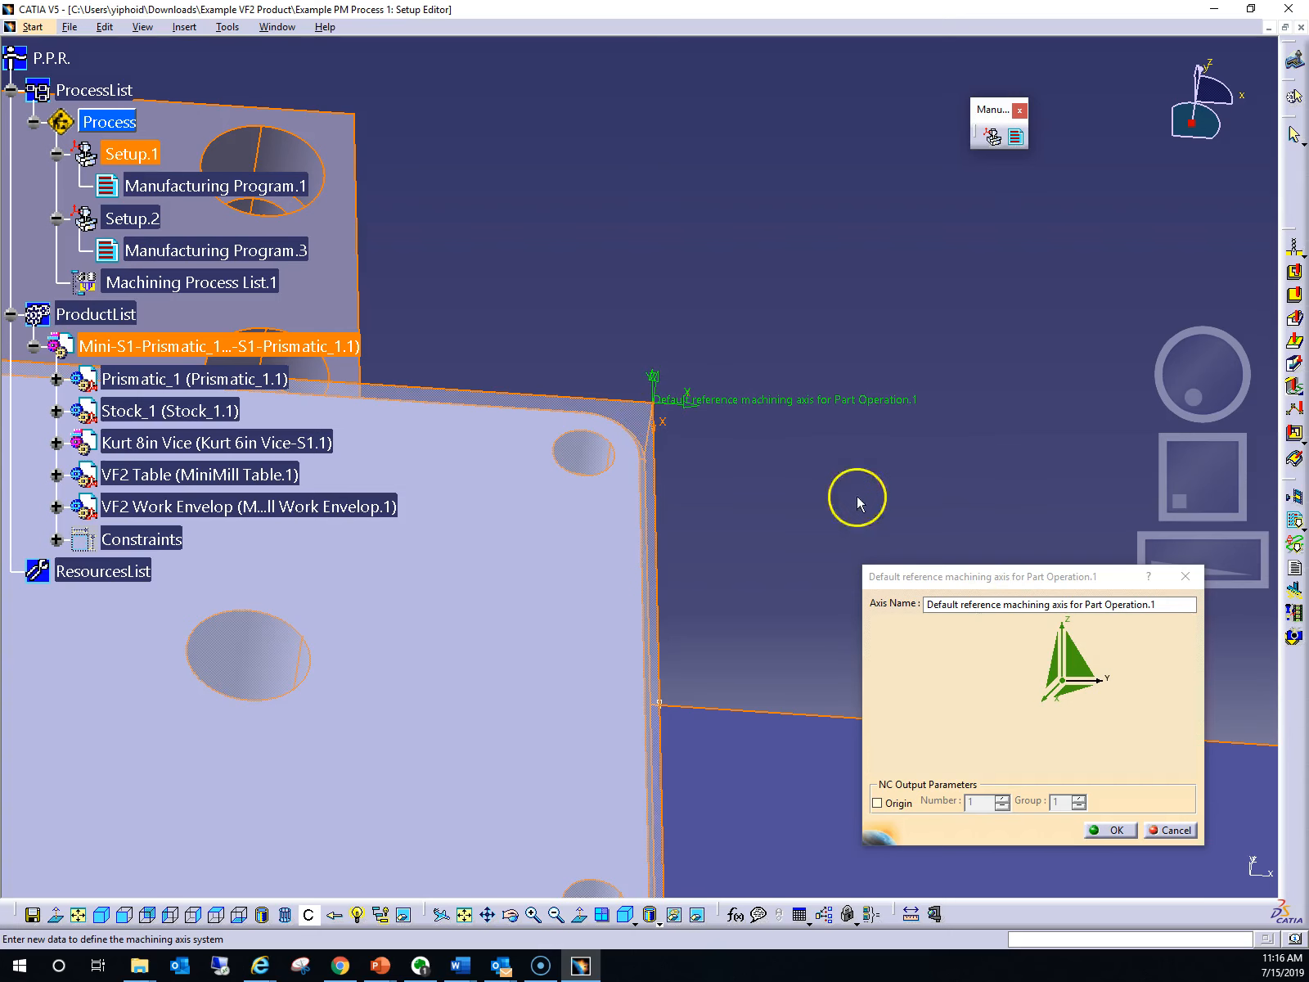
left_click(1115, 829)
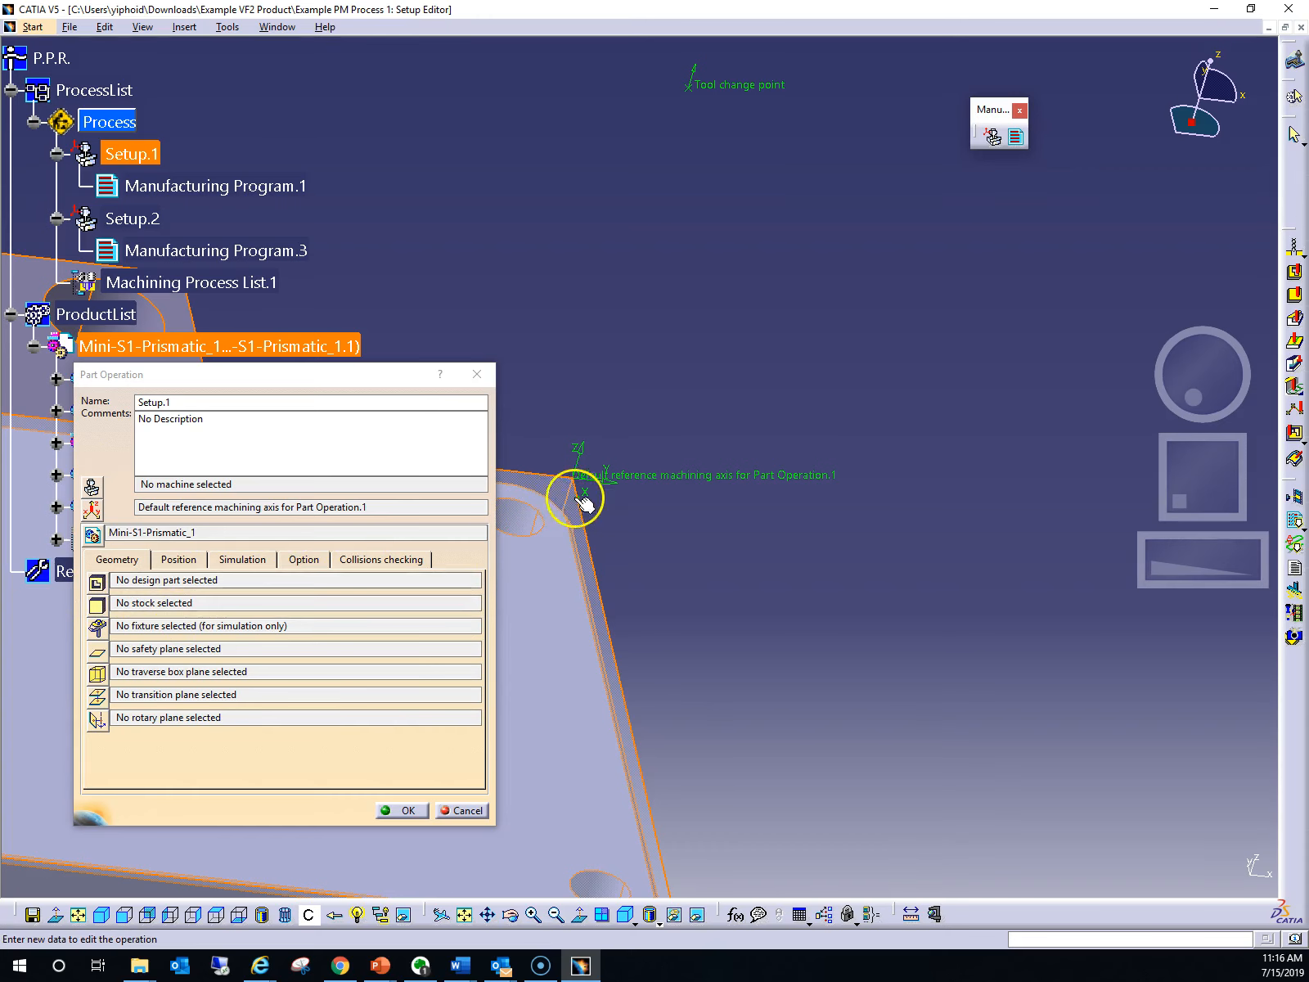
Step: Realign the X direction of Setup.1's reference machining axis with the stock's top rear edge, pointing along components 1, 0, 0
left_click(92, 510)
left_click_drag(270, 378, 324, 170)
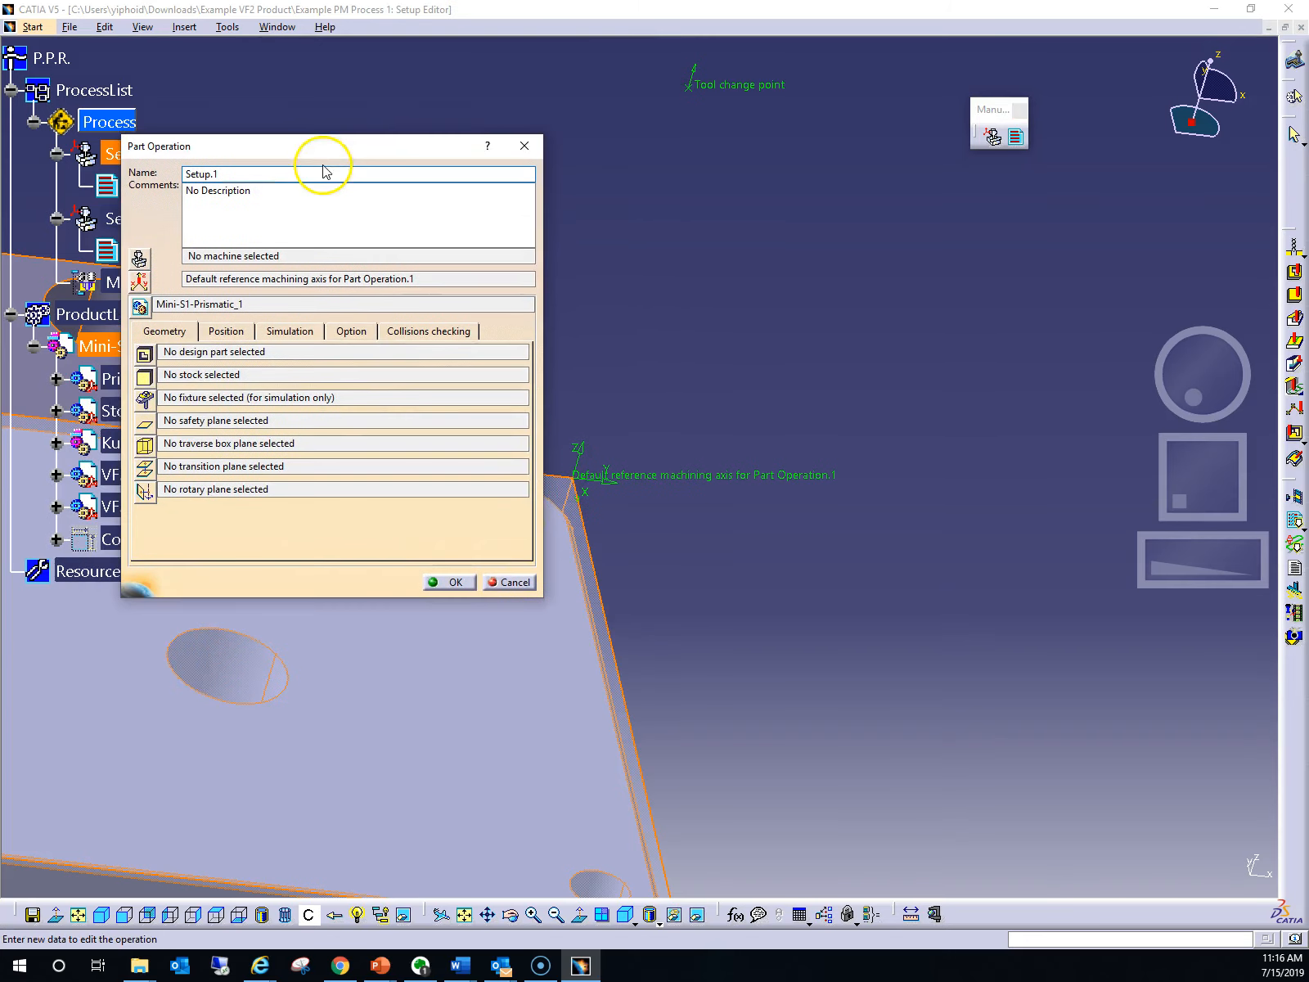
left_click(139, 281)
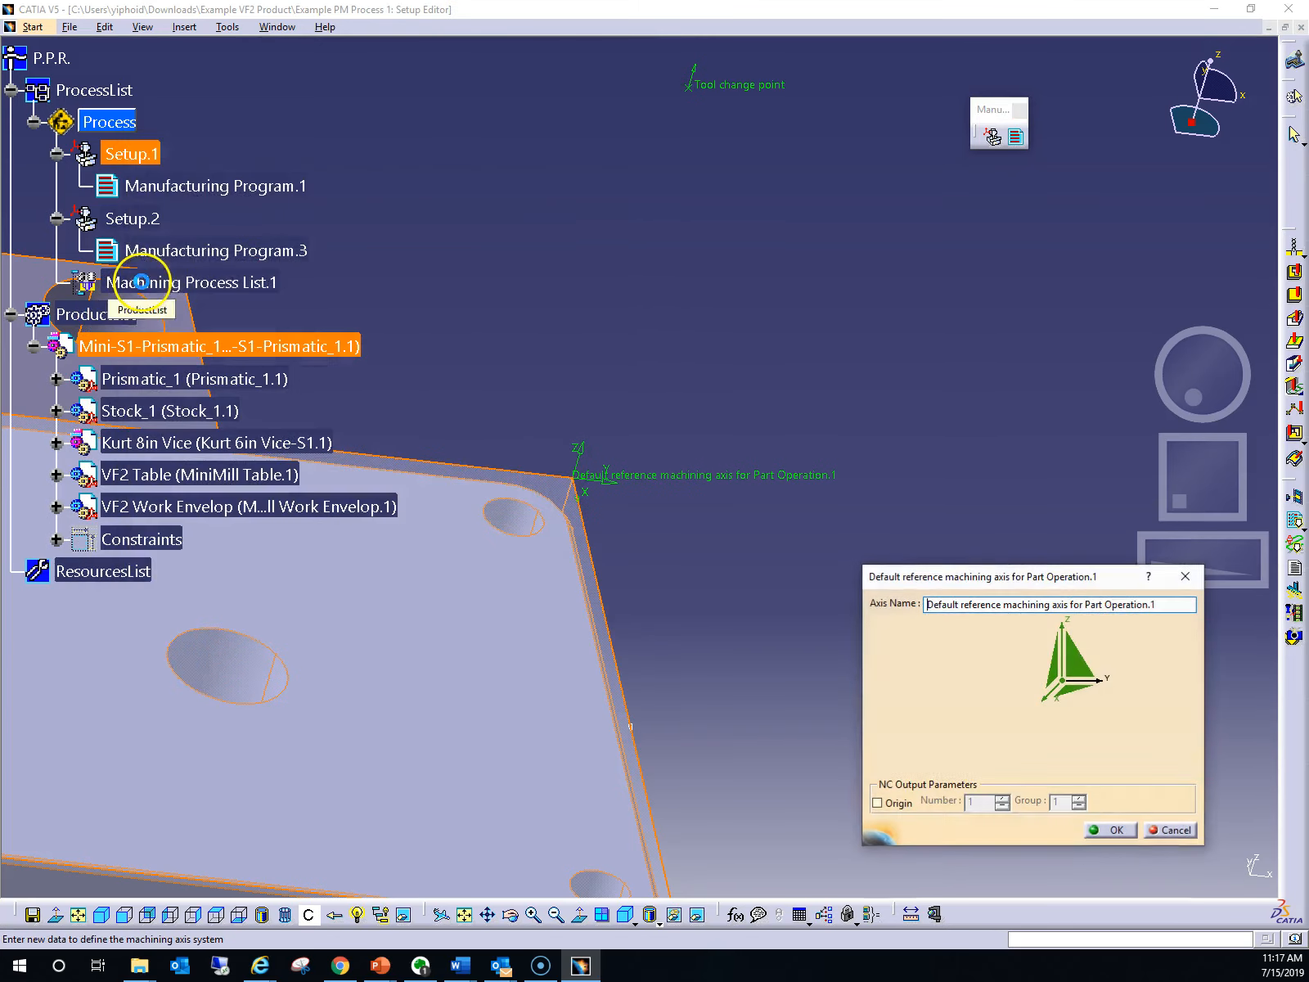
left_click(1048, 693)
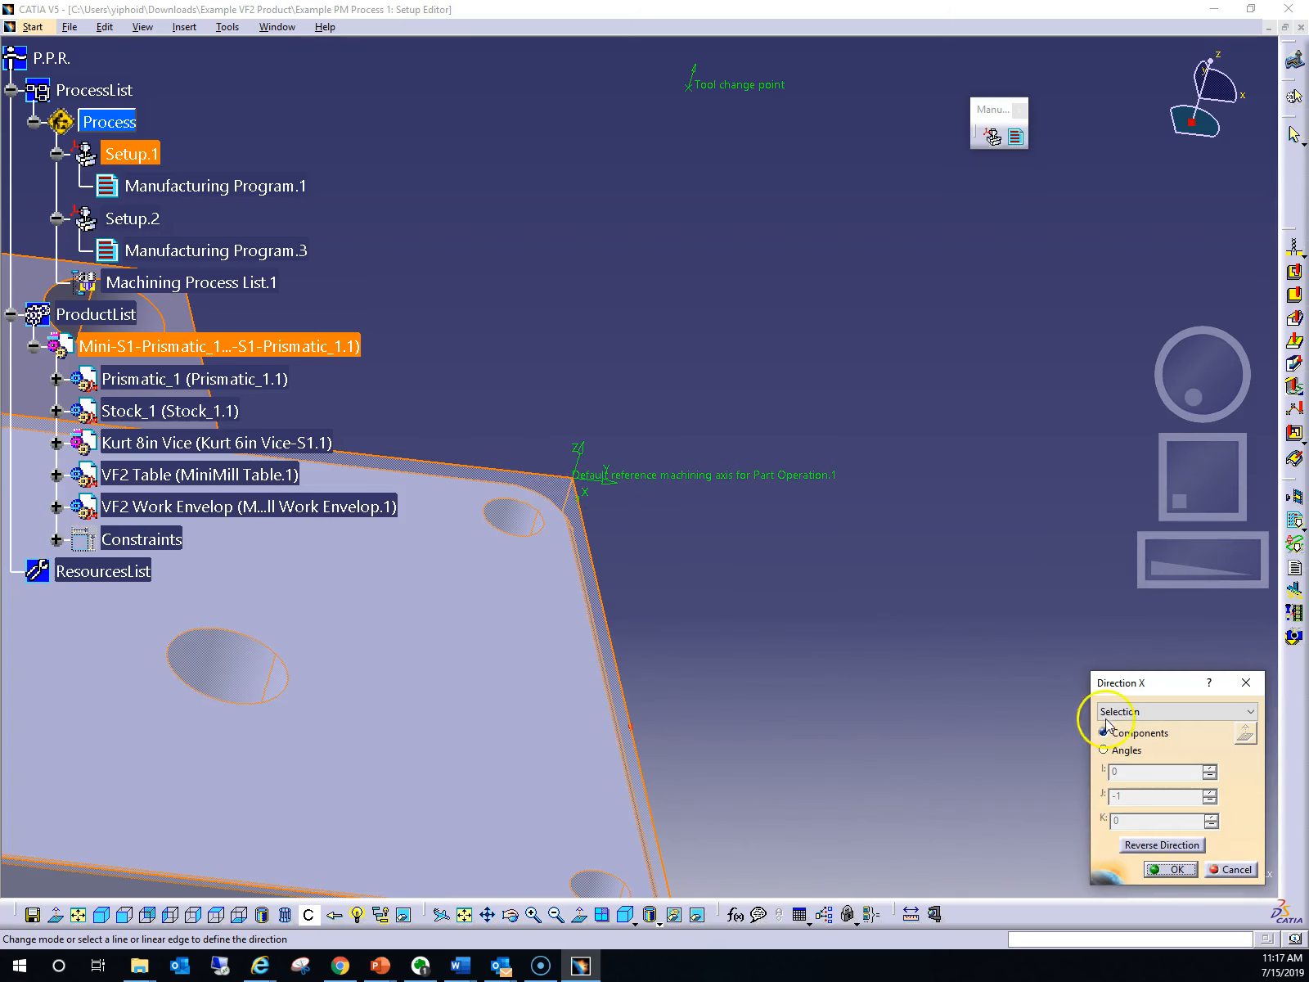
left_click(504, 477)
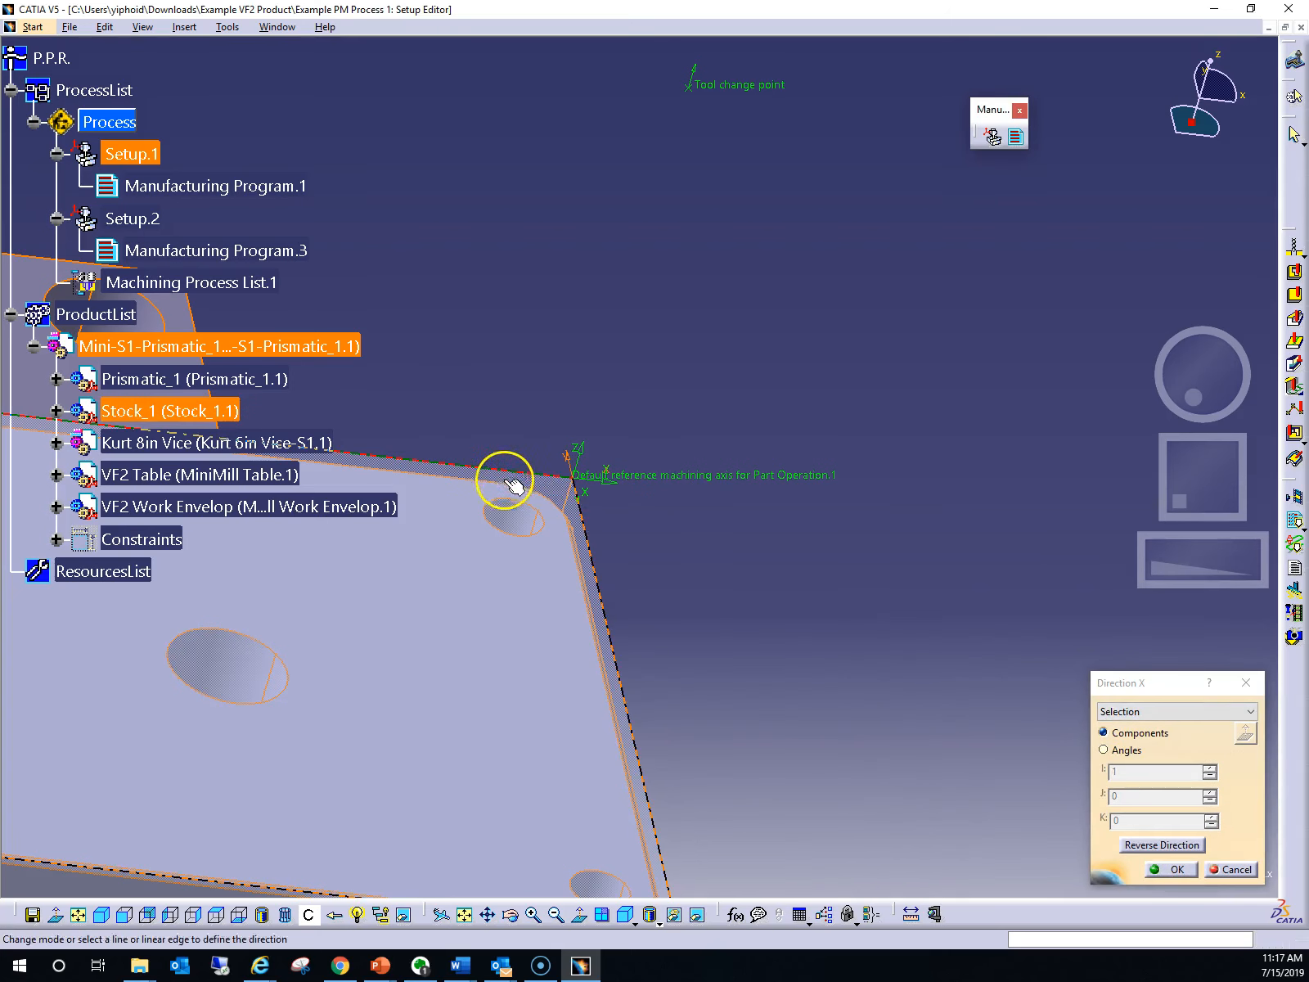
left_click_drag(1191, 373, 1196, 399)
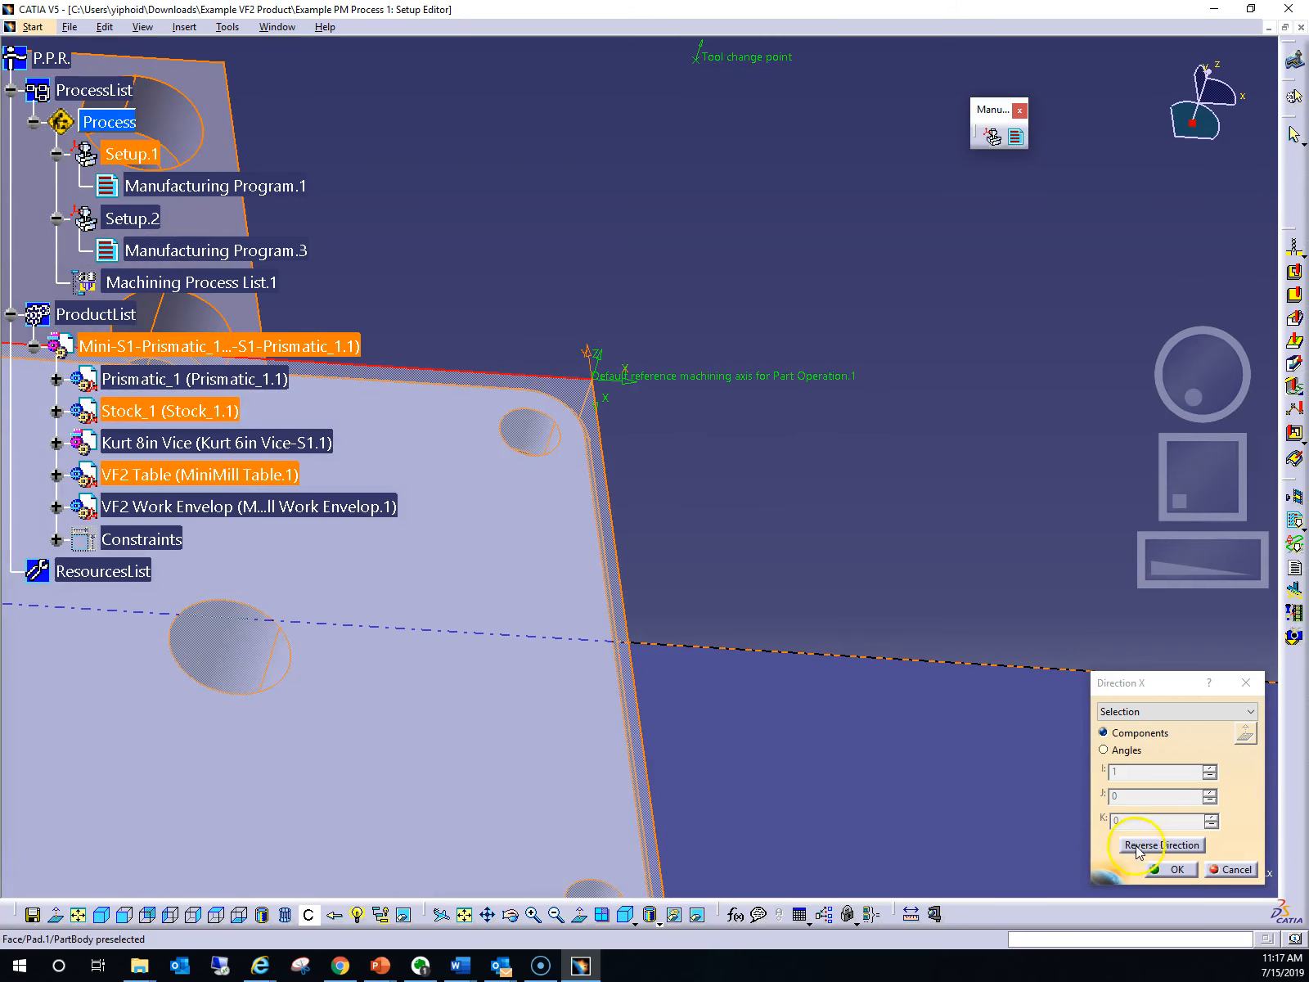
left_click(1176, 870)
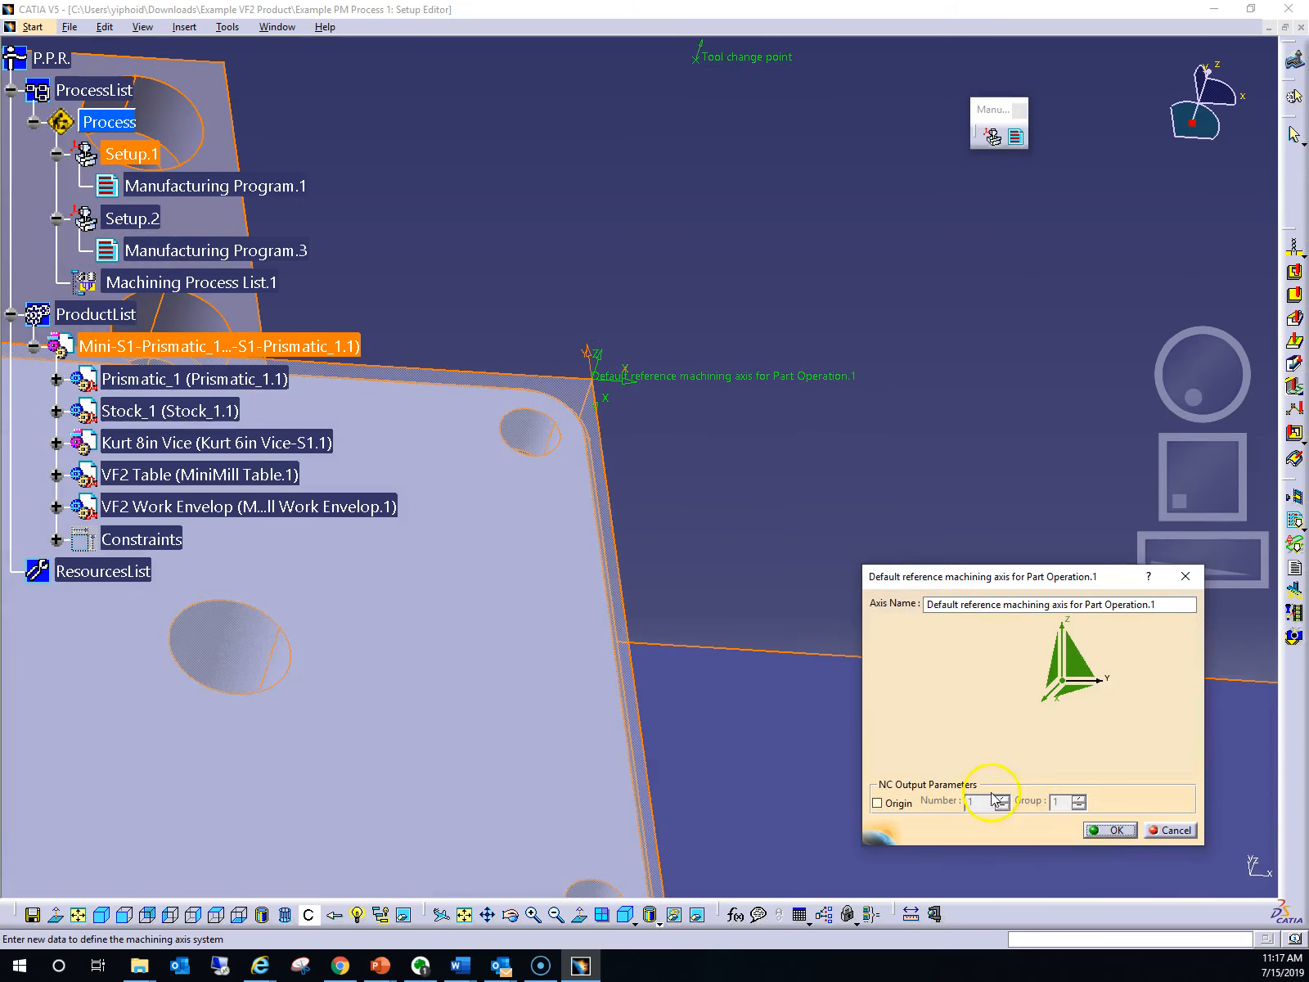
left_click(1112, 831)
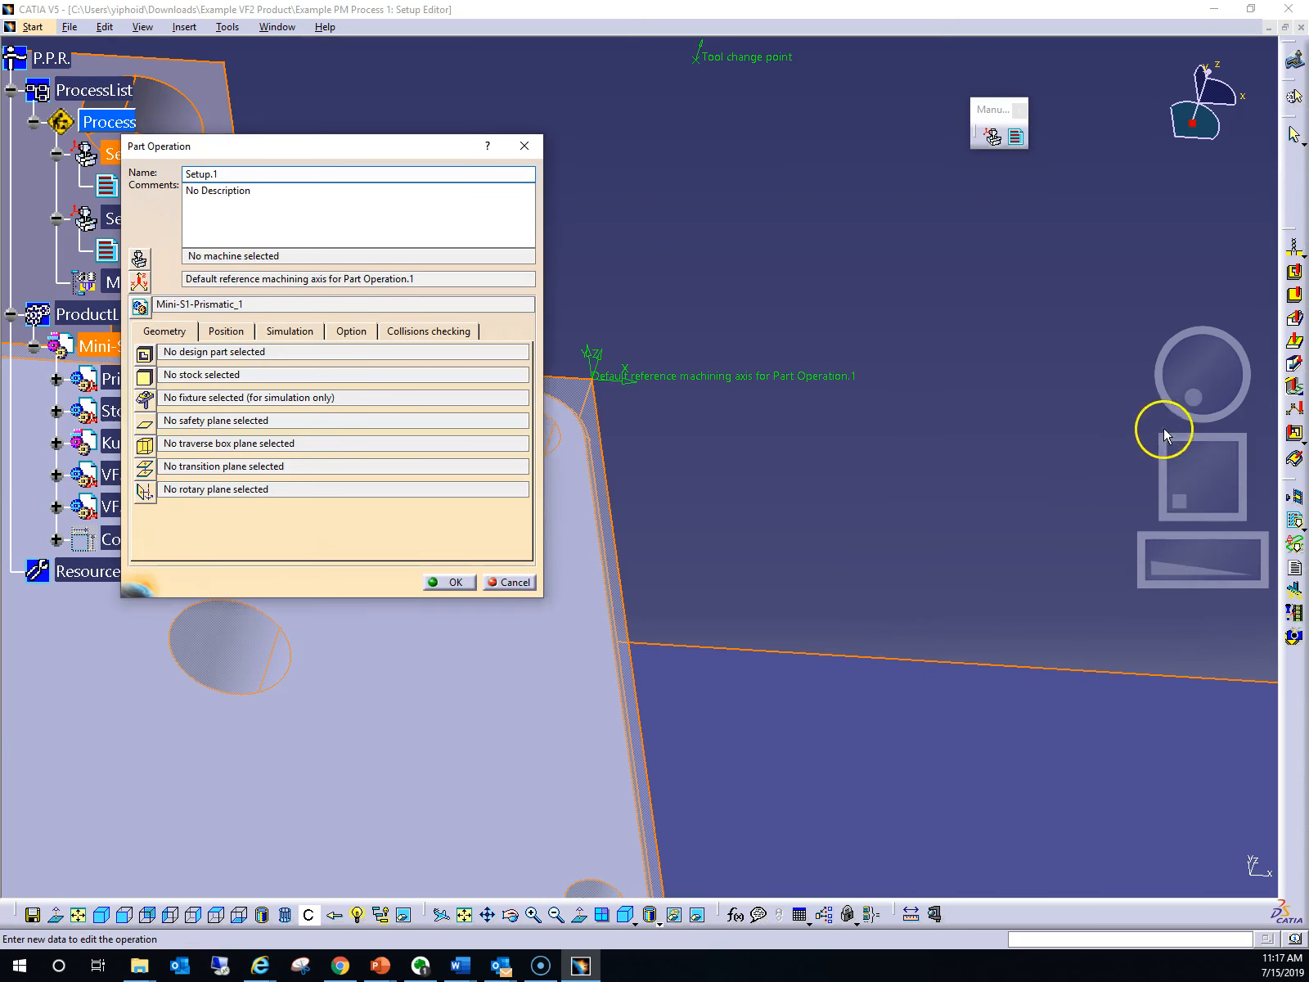
Step: Reopen Setup.1's reference machining axis definition
left_click_drag(1191, 380, 1145, 344)
left_click(145, 286)
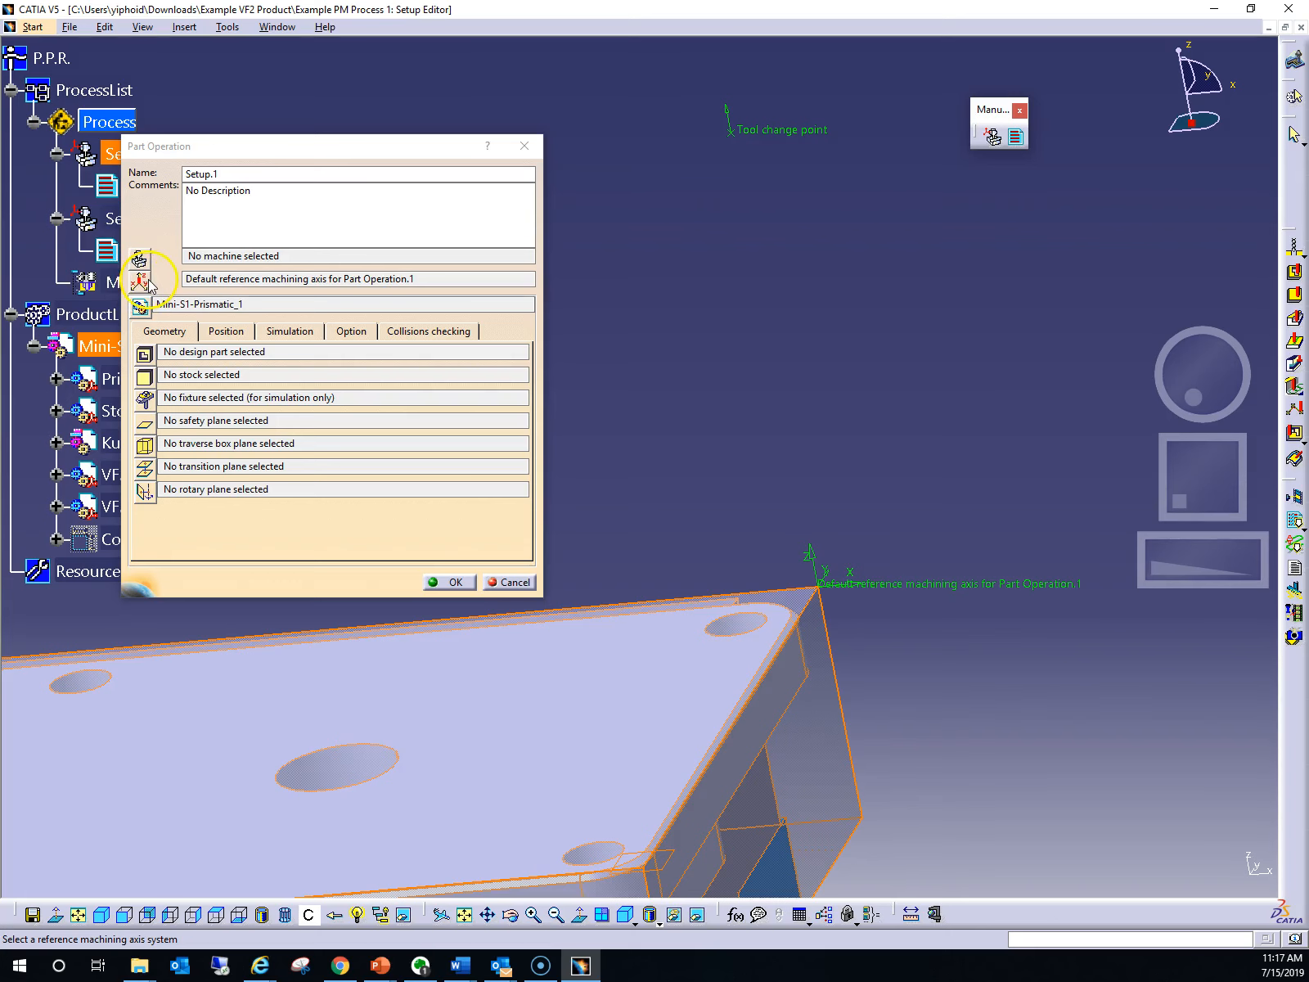